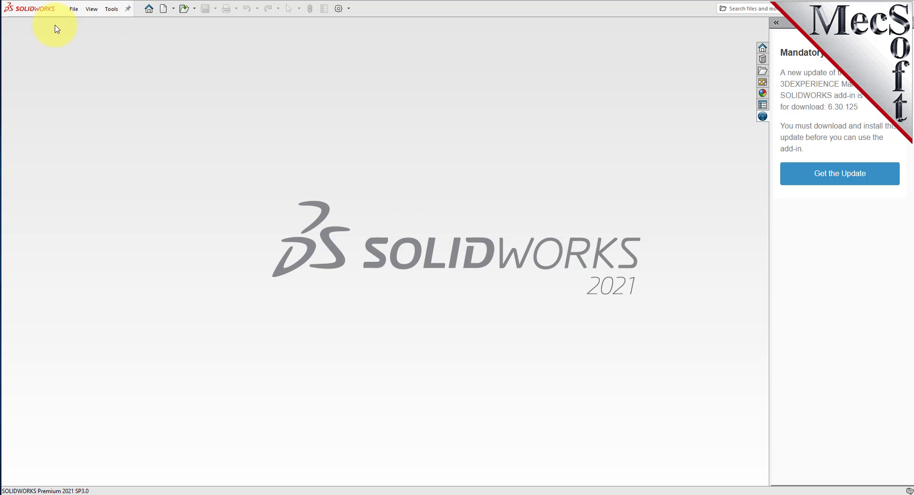
# Step: Open the part file TURNQuickStartTutorial.SLDPRT from the VisualCAM 2022 for SolidWorks QuickStart folder
pyautogui.click(76, 12)
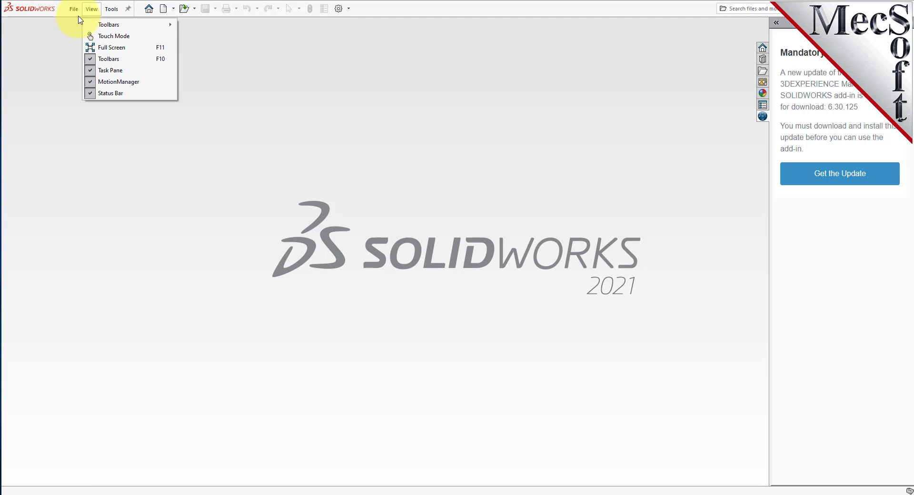
pyautogui.click(85, 37)
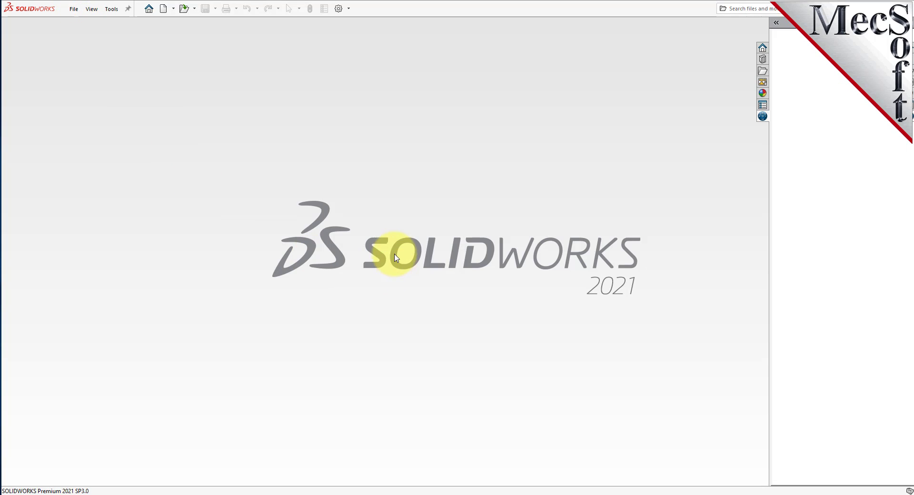
pyautogui.click(464, 98)
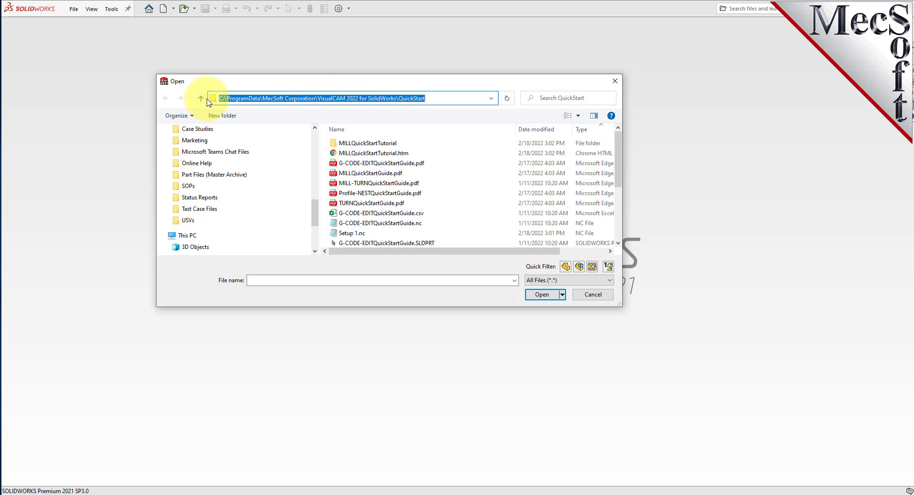
pyautogui.scroll(-3, 418, 163)
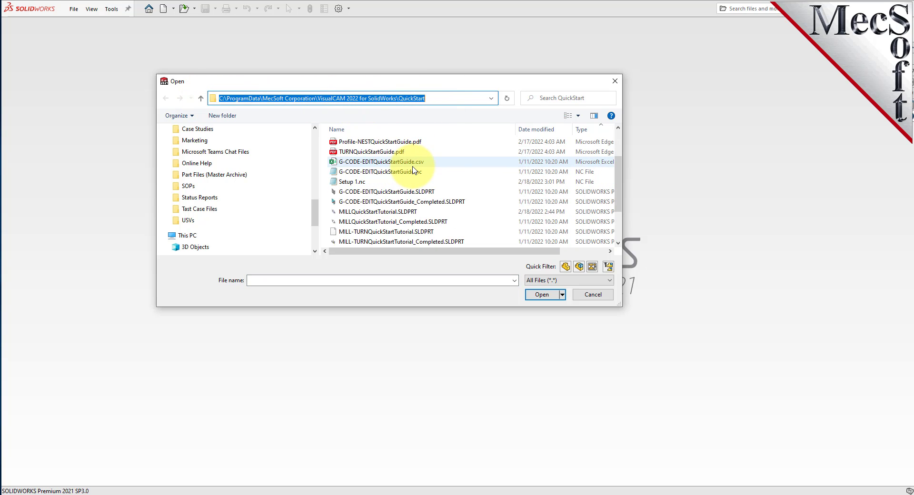
pyautogui.scroll(-1, 457, 164)
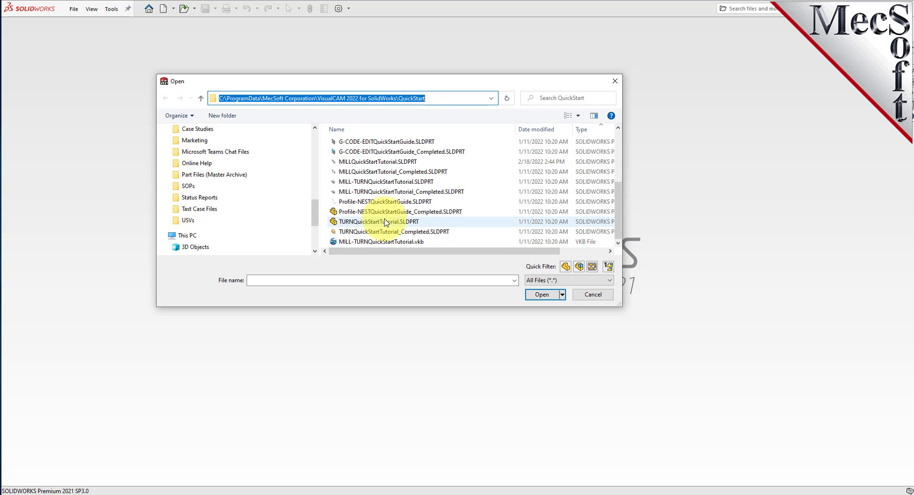
pyautogui.click(376, 221)
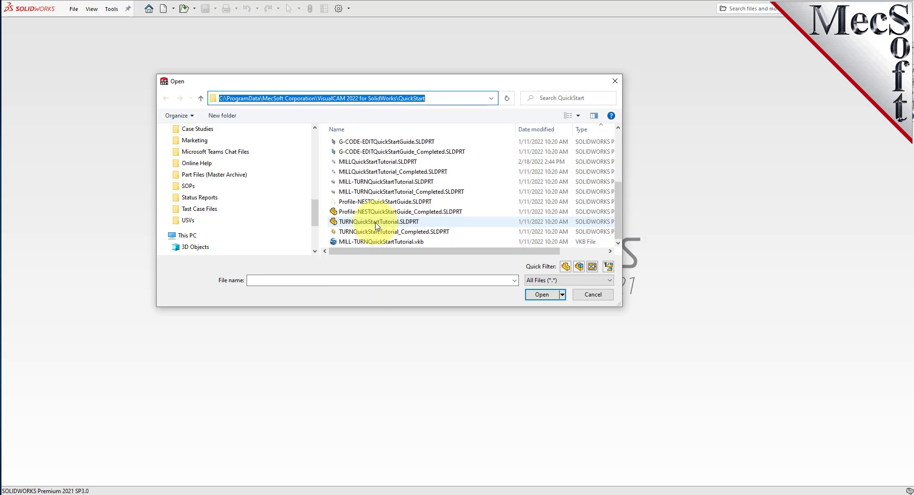
pyautogui.click(542, 295)
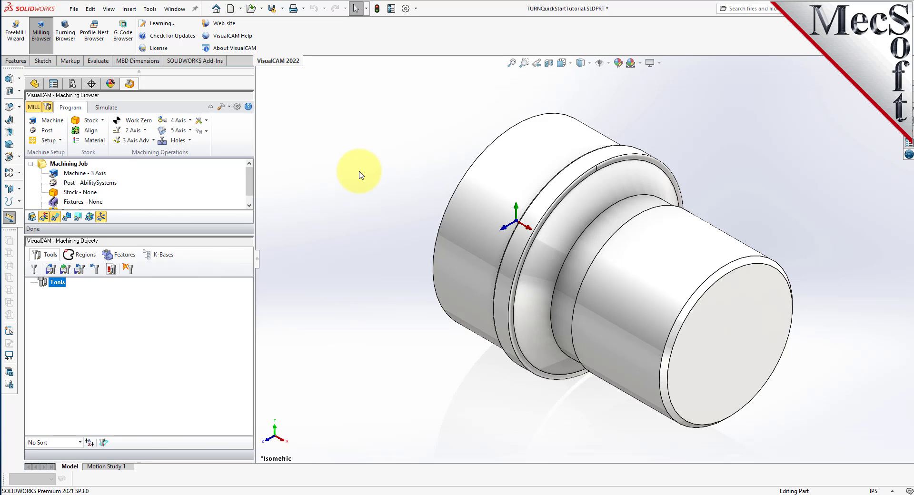
# Step: Load the turning machining browser and resize its panes to show the whole machining job tree in a narrower browser
pyautogui.click(71, 35)
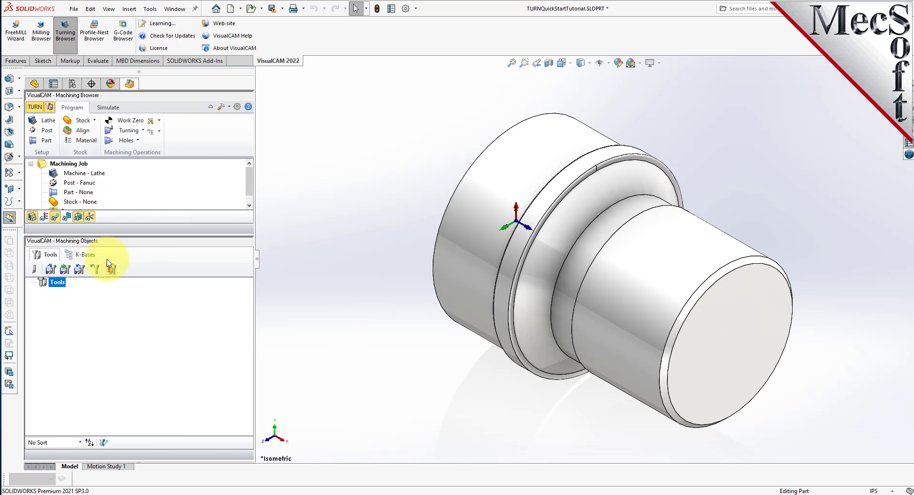
pyautogui.moveTo(157, 237); pyautogui.dragTo(153, 319)
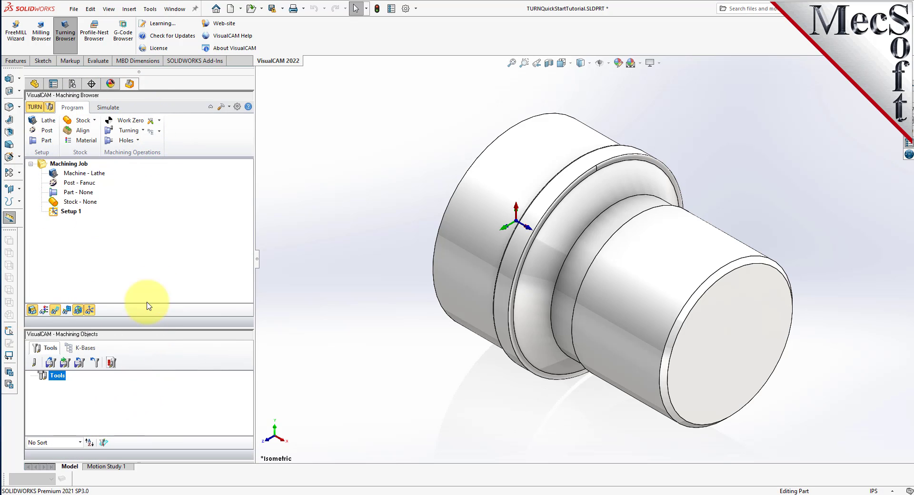
pyautogui.click(37, 85)
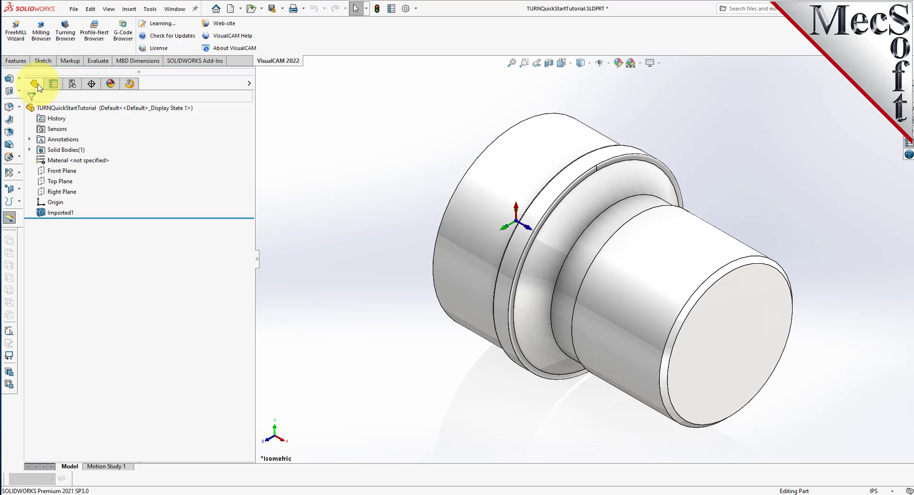
pyautogui.click(131, 86)
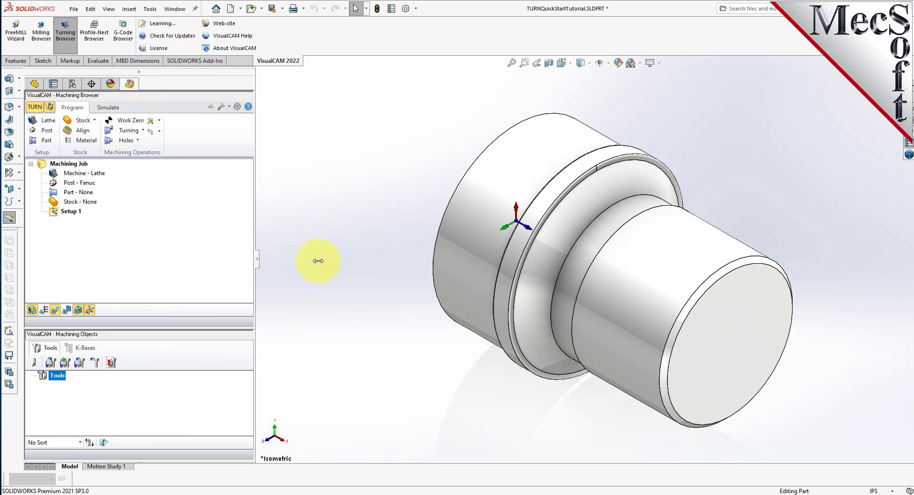
pyautogui.moveTo(318, 260); pyautogui.dragTo(206, 261)
pyautogui.click(108, 108)
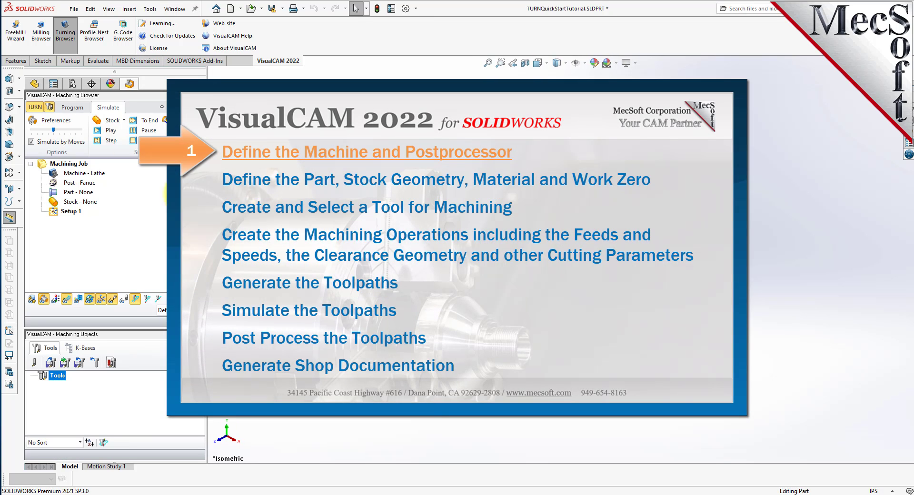
pyautogui.click(70, 109)
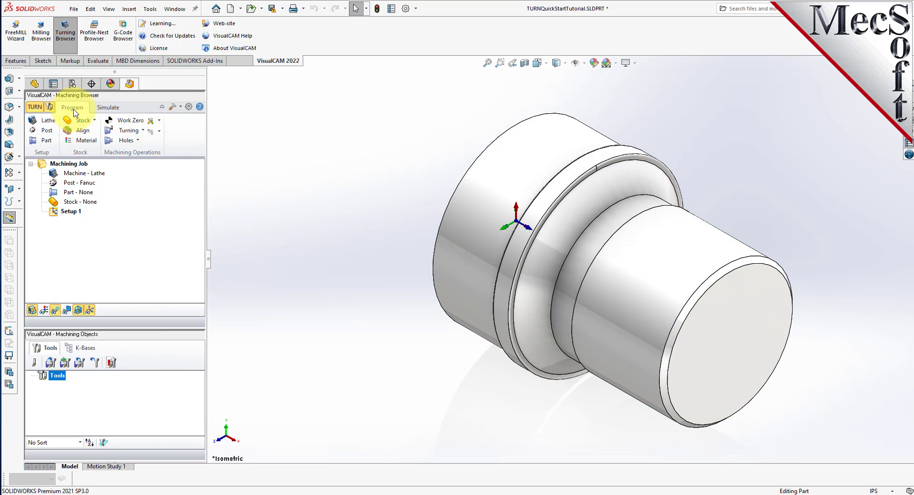
# Step: Define the lathe machine tool with a maximum RPM of 10000
pyautogui.click(48, 125)
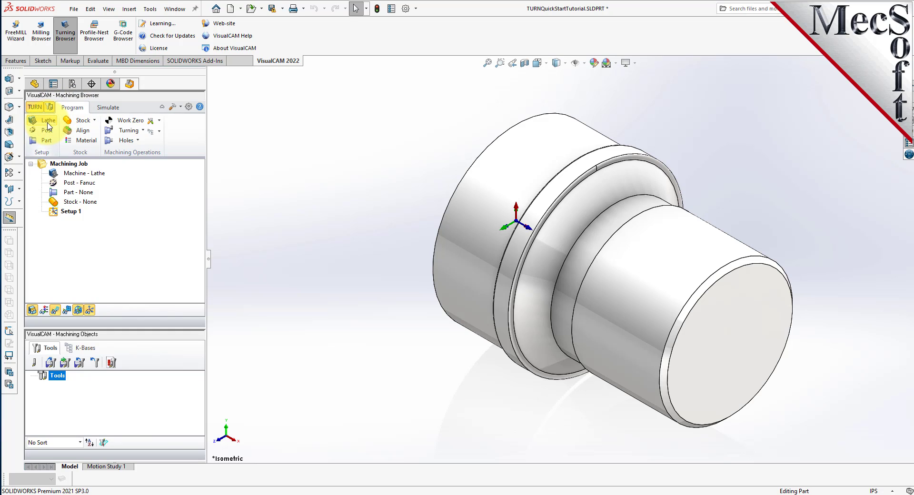
pyautogui.moveTo(123, 92); pyautogui.dragTo(275, 89)
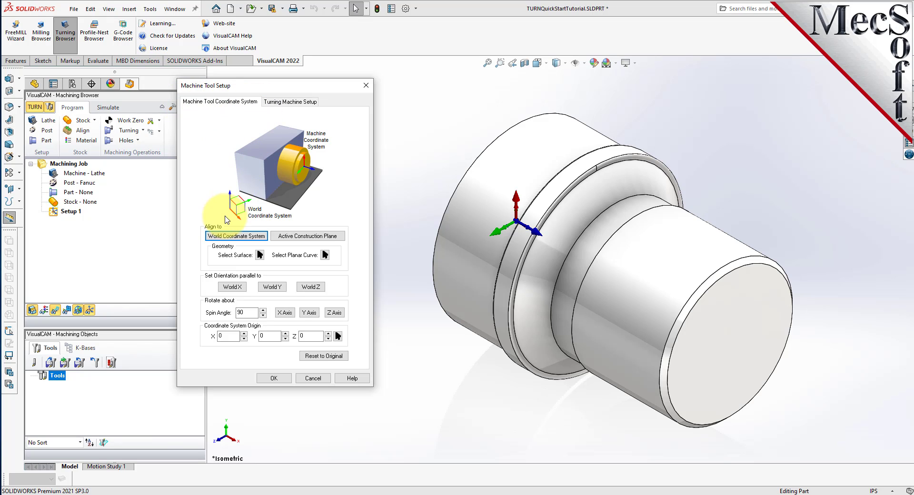
pyautogui.click(299, 102)
pyautogui.press('Delete')
pyautogui.press('Delete')
pyautogui.press('Delete')
pyautogui.press('Delete')
pyautogui.press('Delete')
pyautogui.write('10000')
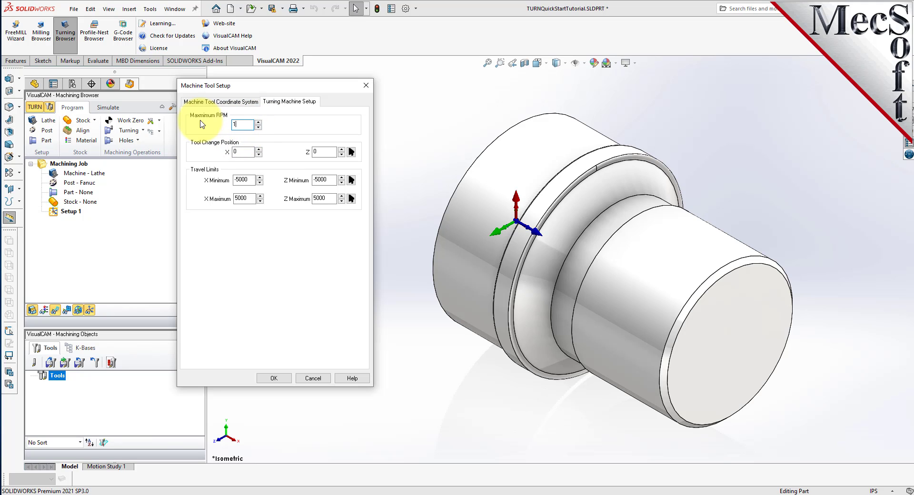
pyautogui.click(272, 379)
pyautogui.click(83, 174)
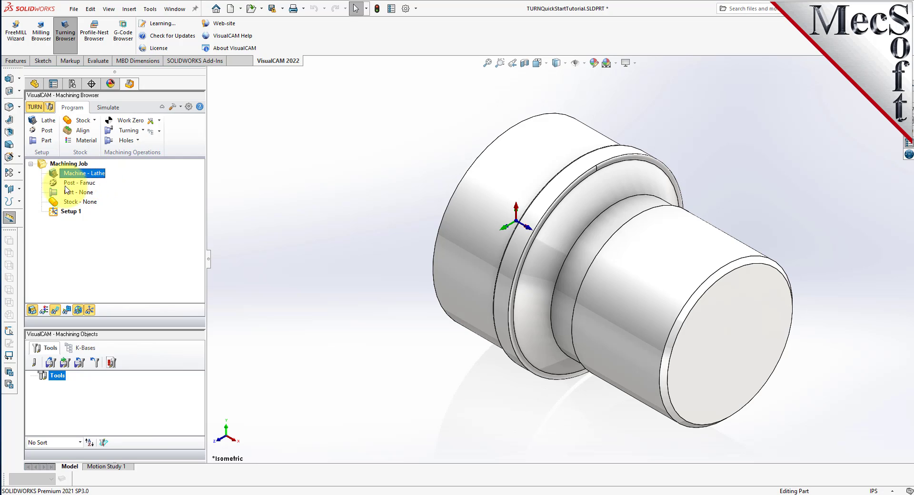
# Step: Set Fanuc as the current post-processor for the turning job
pyautogui.click(47, 132)
pyautogui.click(143, 177)
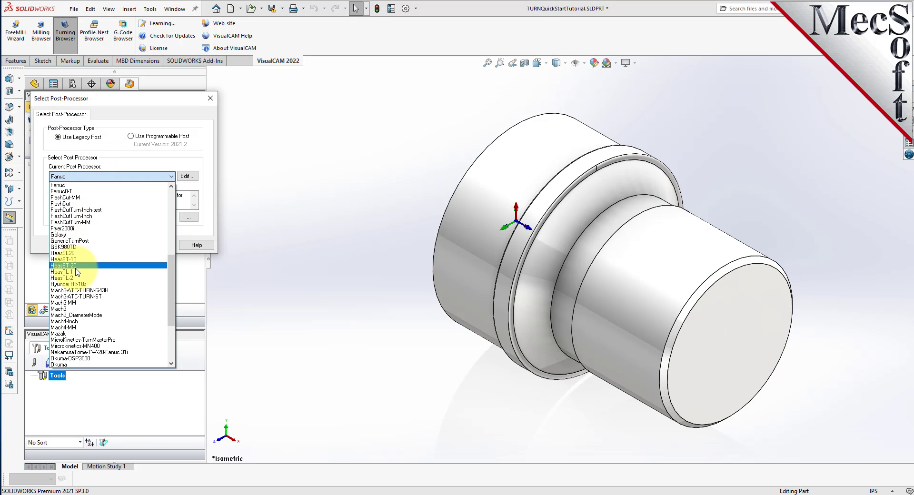
pyautogui.scroll(4, 76, 271)
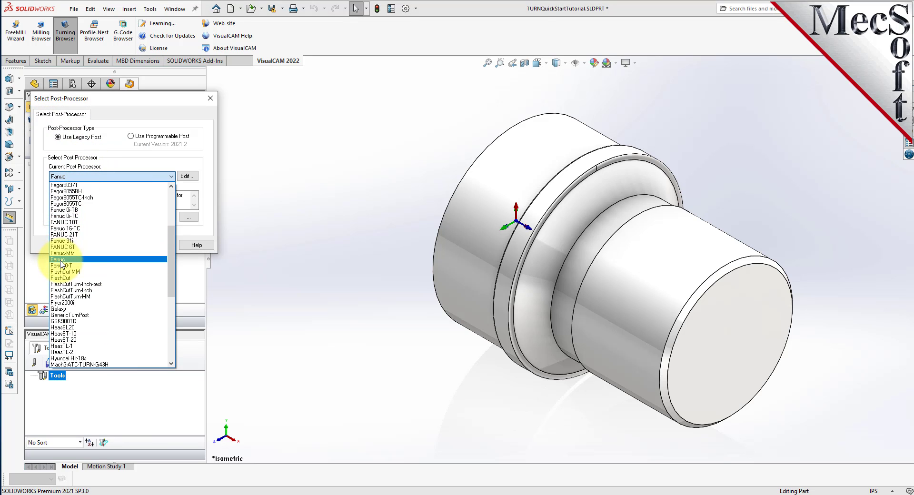
pyautogui.click(61, 260)
pyautogui.click(125, 245)
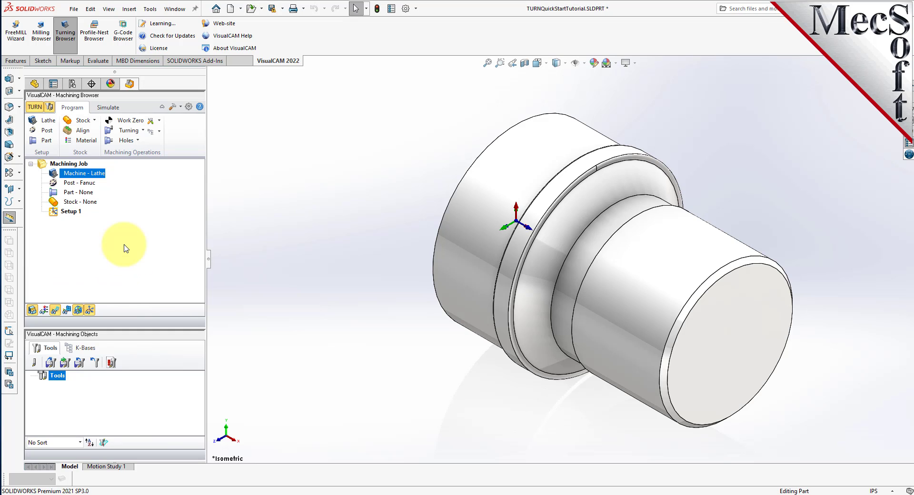
# Step: Set the posted file extension to .nc in the post-processor preferences
pyautogui.click(190, 108)
pyautogui.click(352, 213)
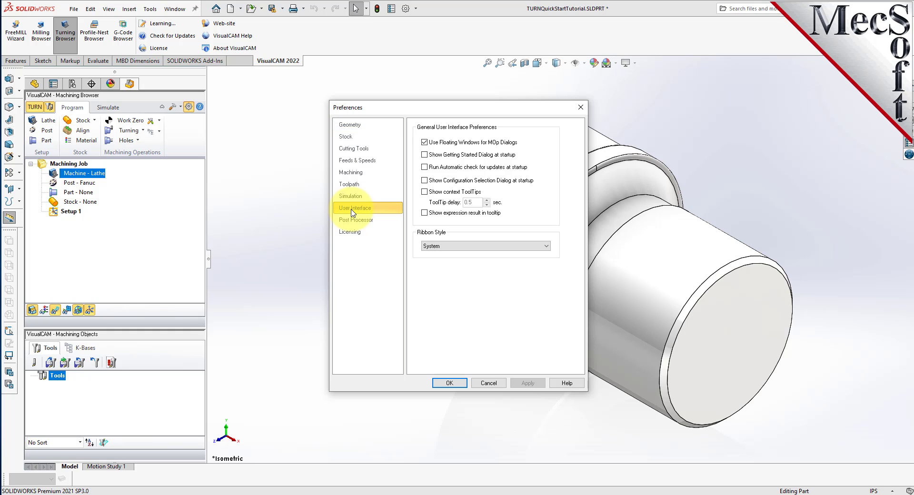
pyautogui.click(356, 220)
pyautogui.click(495, 259)
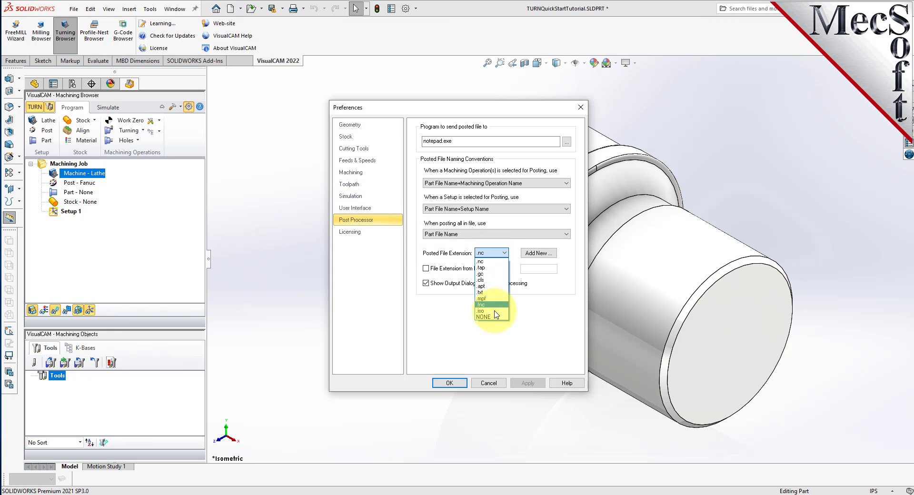
pyautogui.click(489, 265)
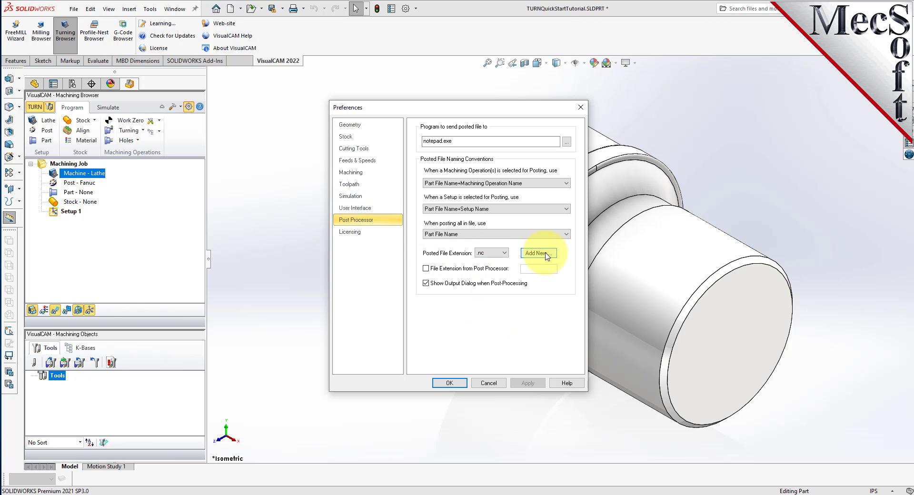
pyautogui.click(450, 383)
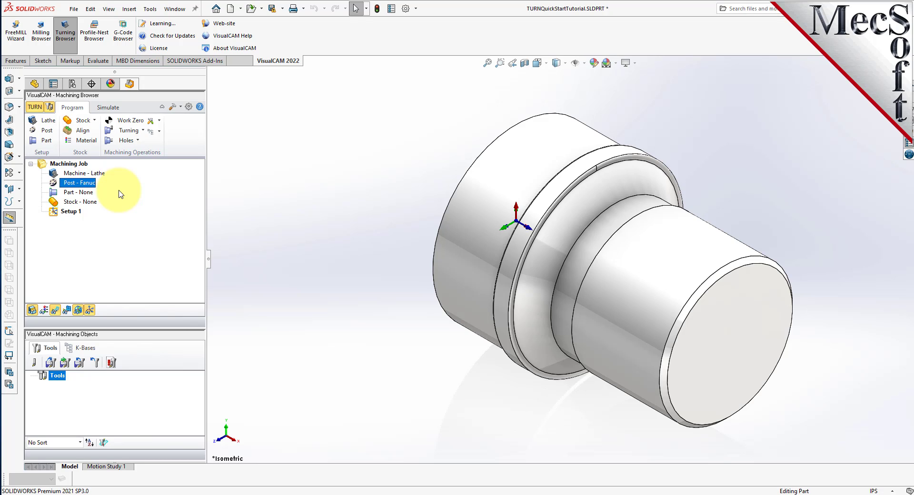
# Step: Define the turning part geometry by selecting the entire solid body as the part surface and save it
pyautogui.click(47, 141)
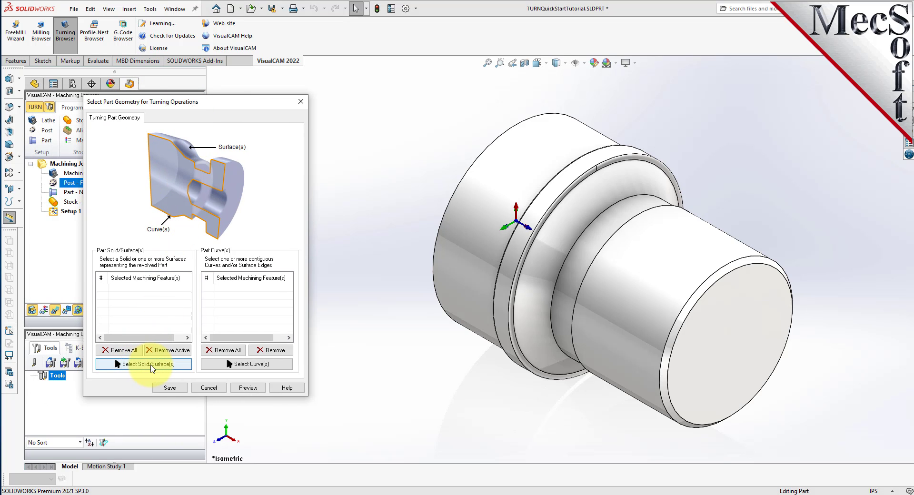
pyautogui.click(150, 366)
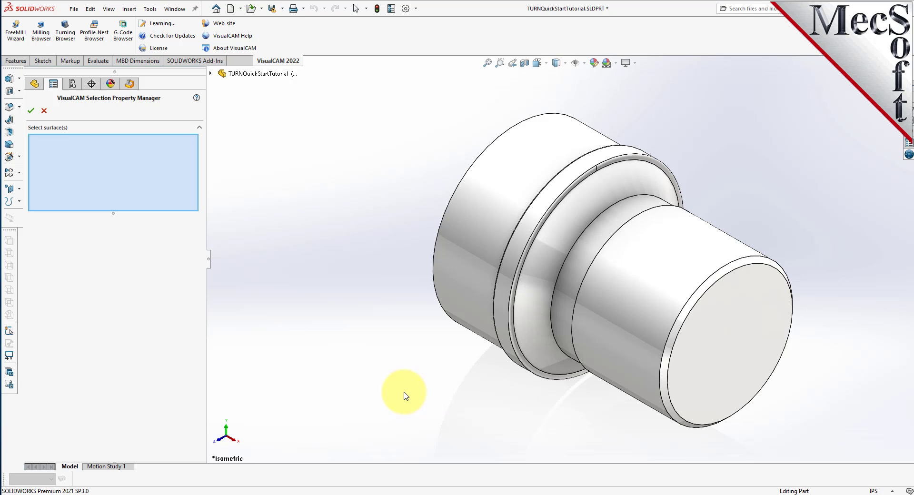
pyautogui.hotkey('ctrl', 'a')
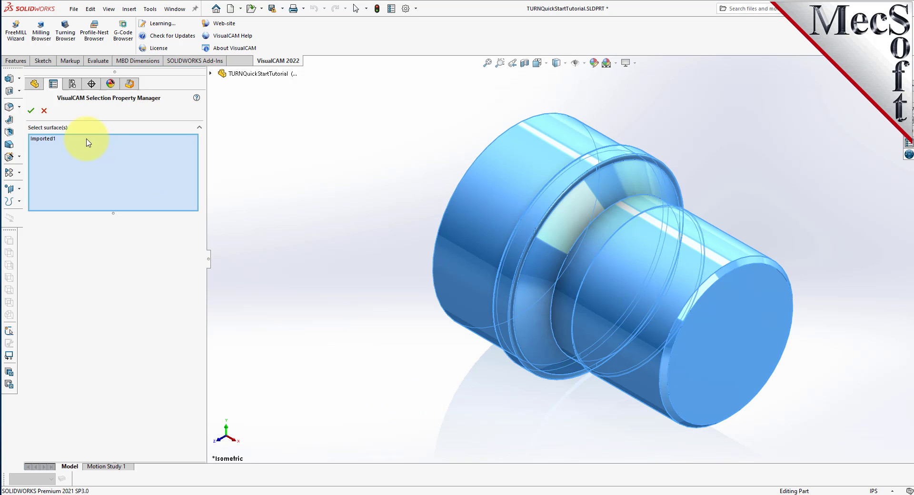
pyautogui.click(31, 111)
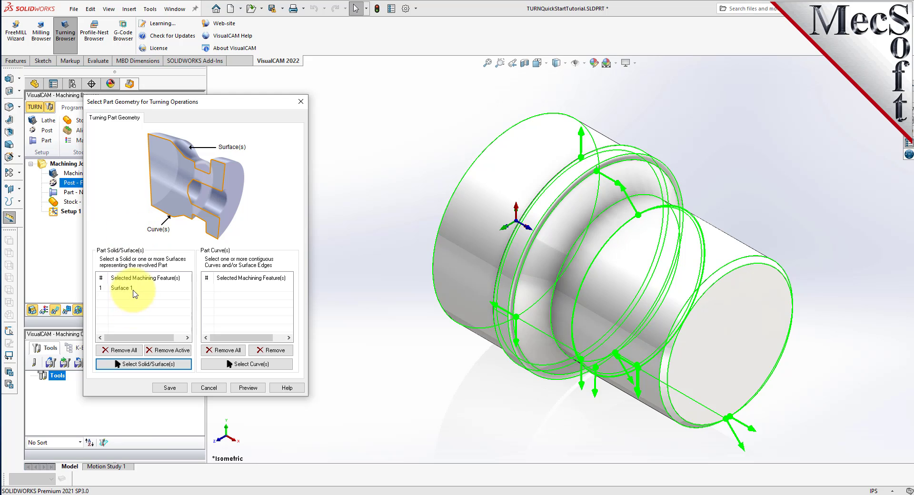
pyautogui.click(136, 288)
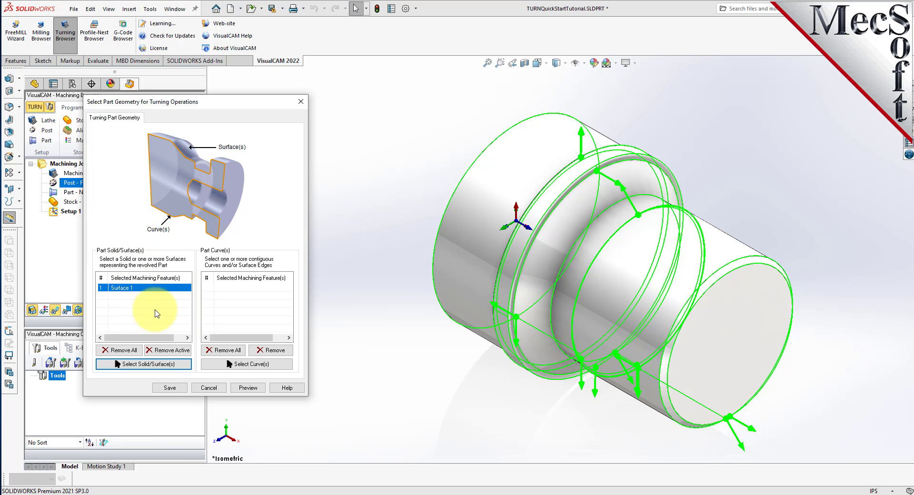
pyautogui.click(171, 388)
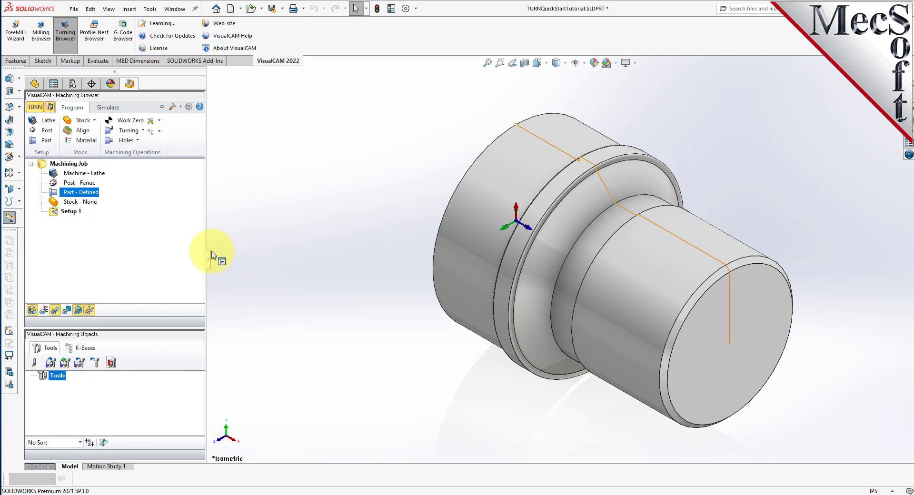
# Step: Examine the extracted turning profile on the part in the front view, and return to the isometric view
pyautogui.click(548, 66)
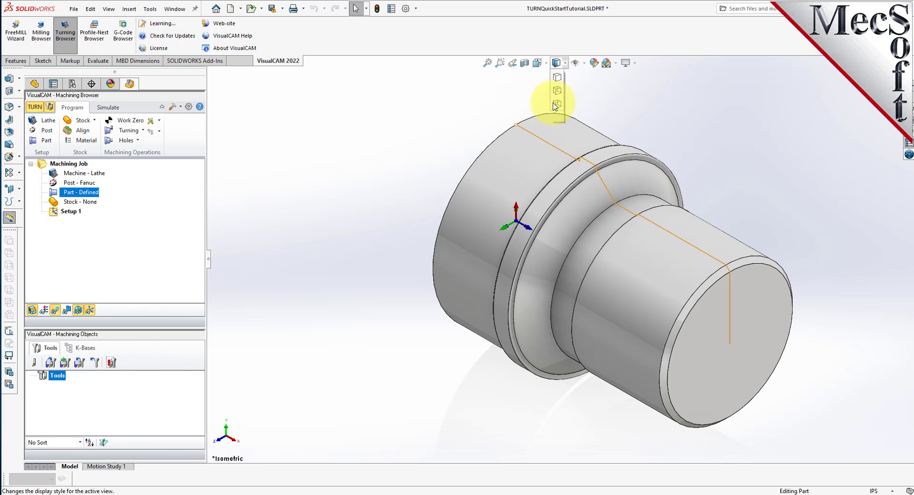
pyautogui.click(551, 103)
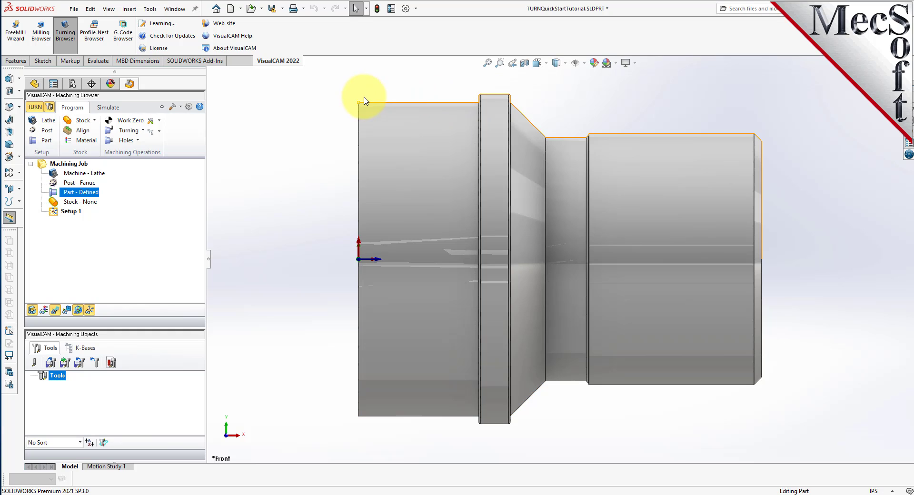
pyautogui.click(537, 63)
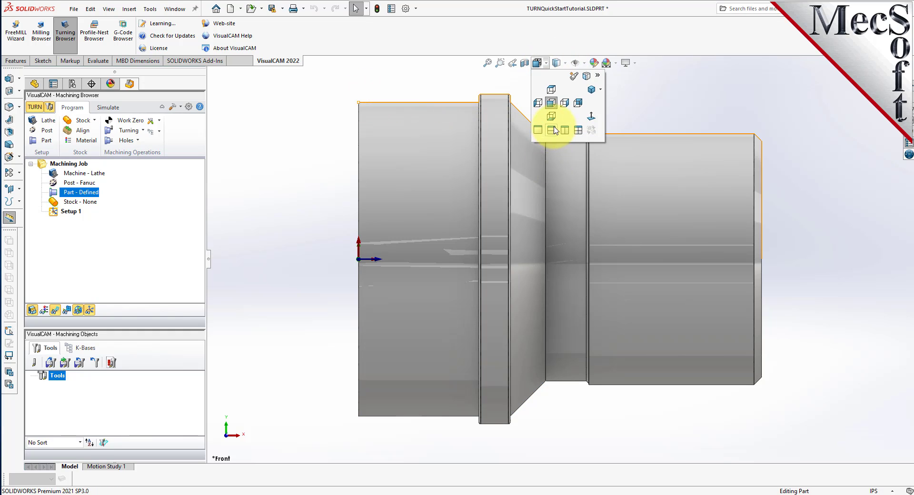
pyautogui.click(592, 89)
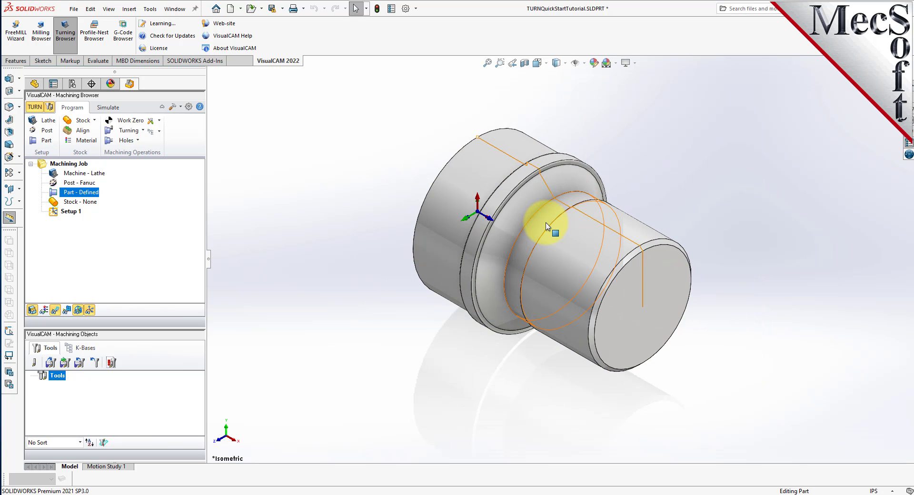
pyautogui.scroll(-2, 561, 224)
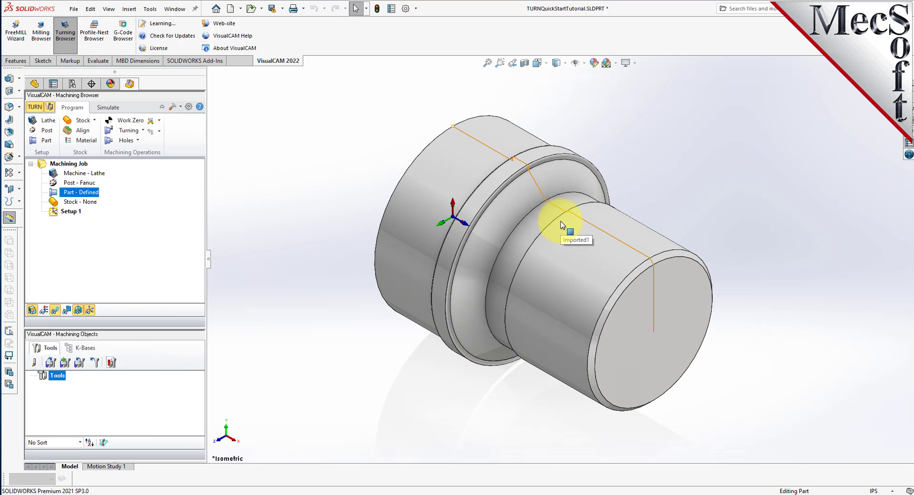
# Step: Create a cylinder stock around the part with an outer radius of 1.5 and an outer length of 3.25
pyautogui.scroll(-2, 560, 225)
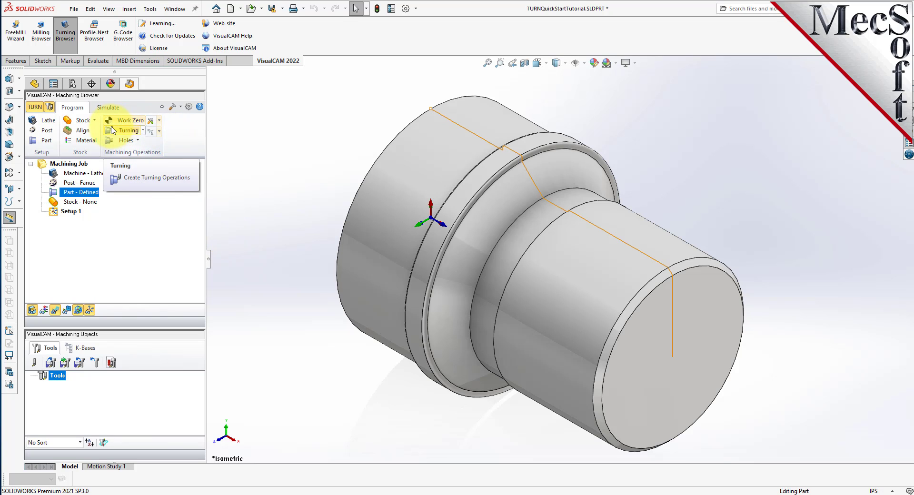
pyautogui.click(93, 120)
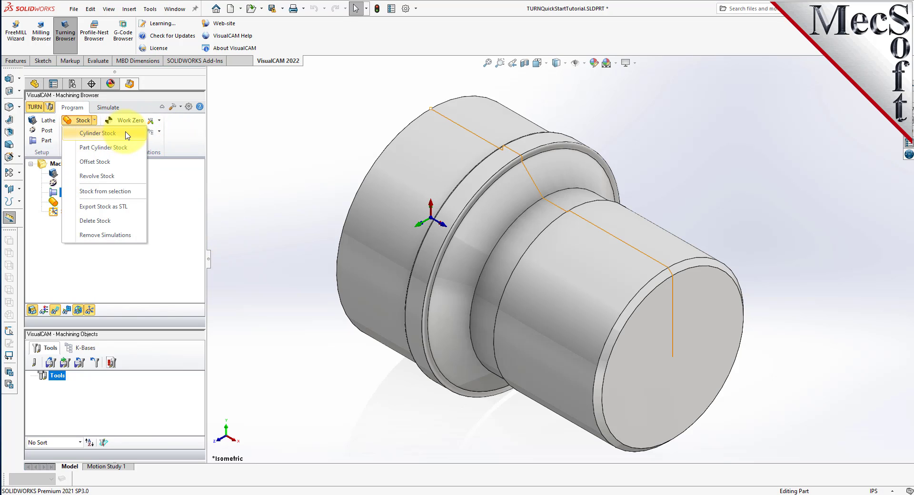
pyautogui.click(127, 136)
pyautogui.moveTo(120, 103); pyautogui.dragTo(187, 107)
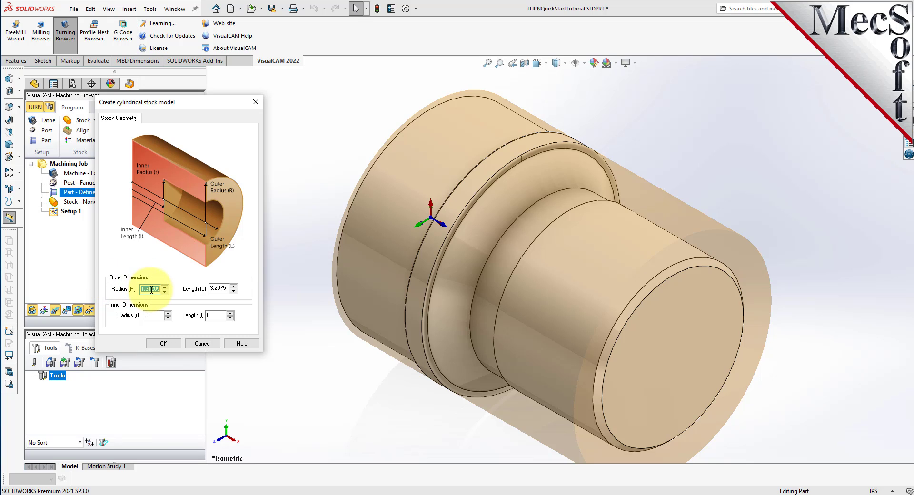
pyautogui.write('1.5')
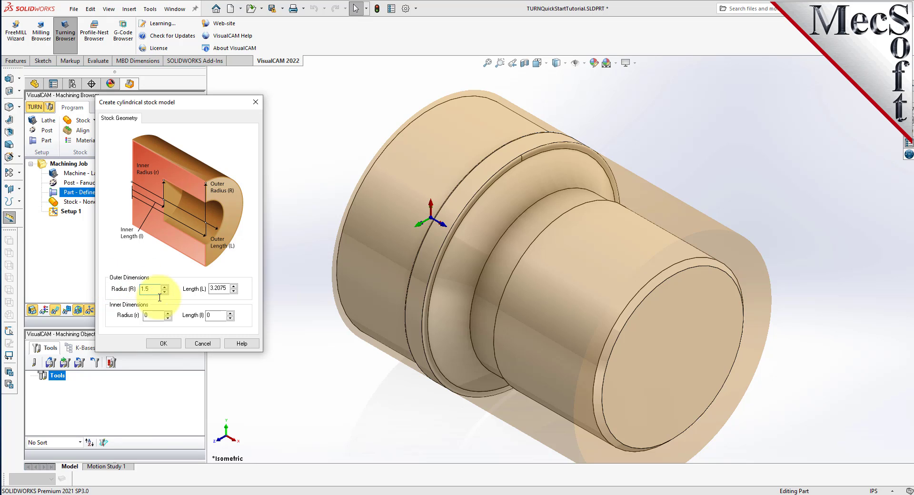
pyautogui.doubleClick(223, 288)
pyautogui.write('3')
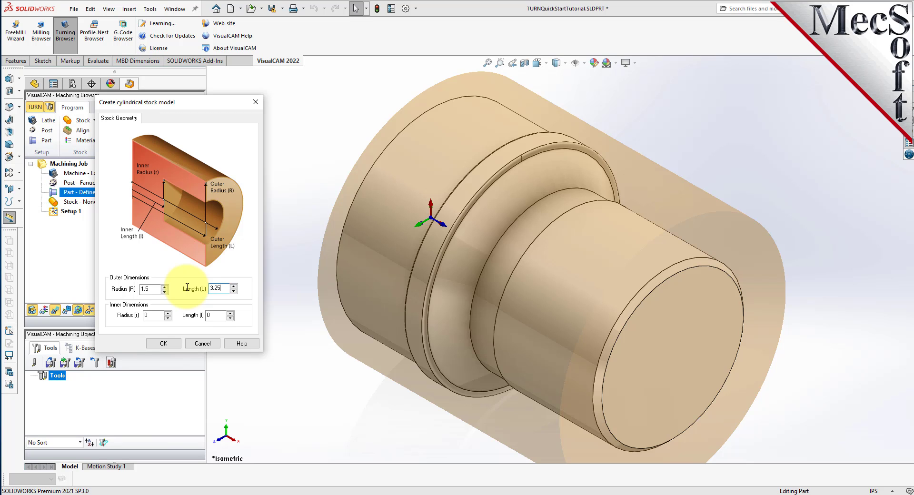
pyautogui.click(164, 344)
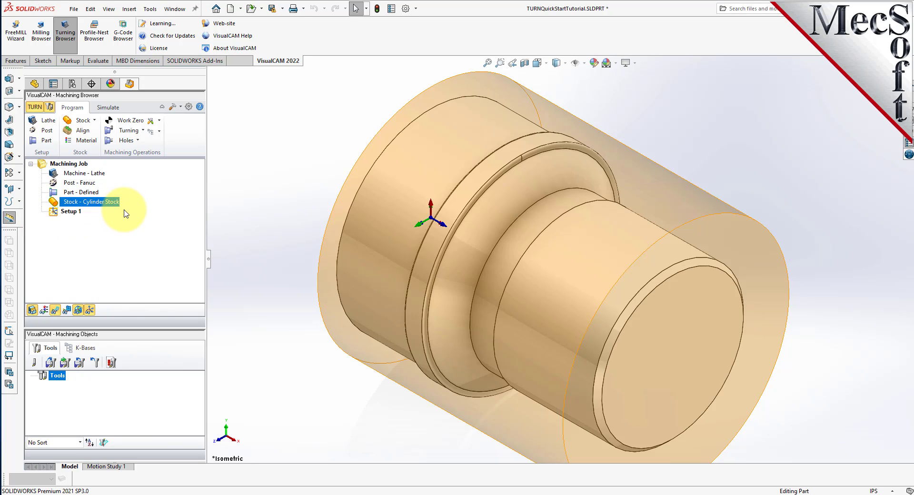
# Step: Toggle the stock's visibility off and back on to compare the cylinder with the part inside it
pyautogui.scroll(2, 569, 314)
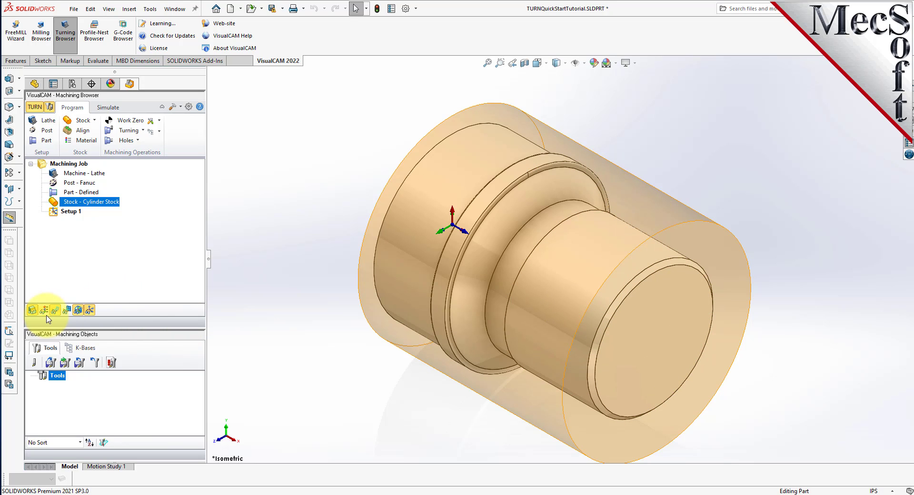
pyautogui.click(32, 310)
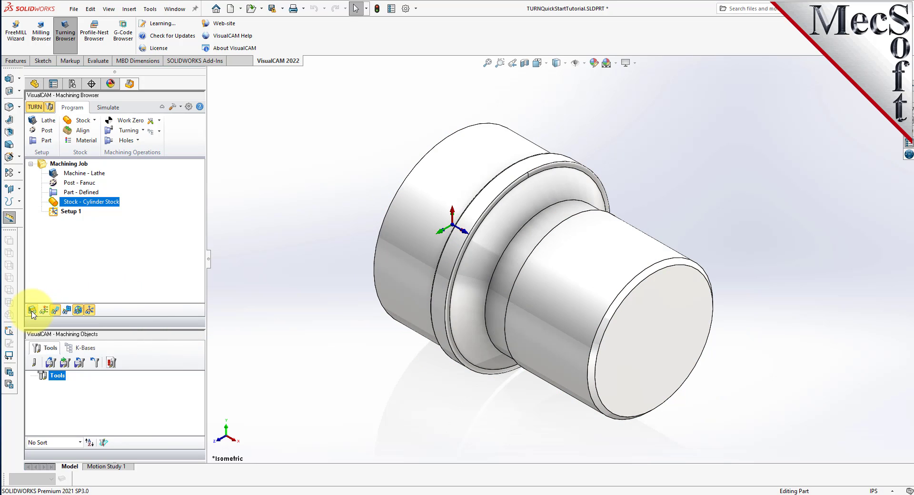
pyautogui.click(32, 311)
pyautogui.click(33, 312)
pyautogui.click(31, 310)
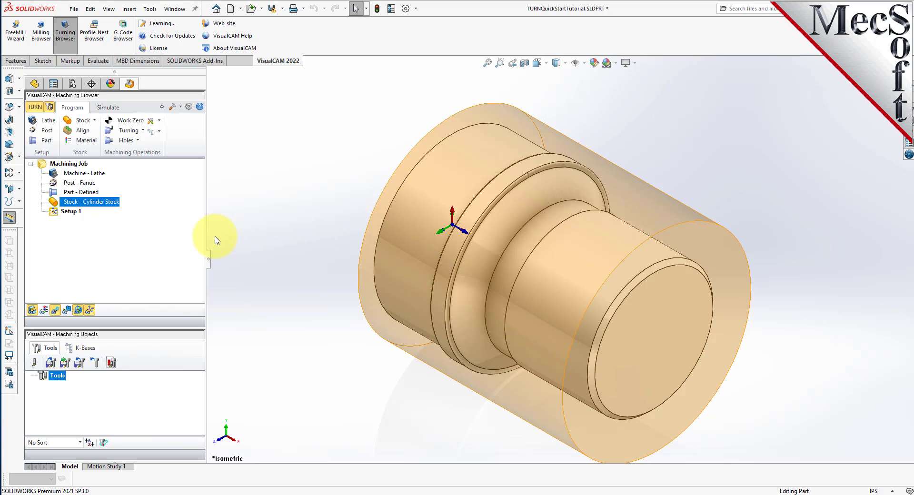
# Step: Align the stock to the part with Right Z alignment and assign ALUMINUM - 6061 as the stock material
pyautogui.click(91, 134)
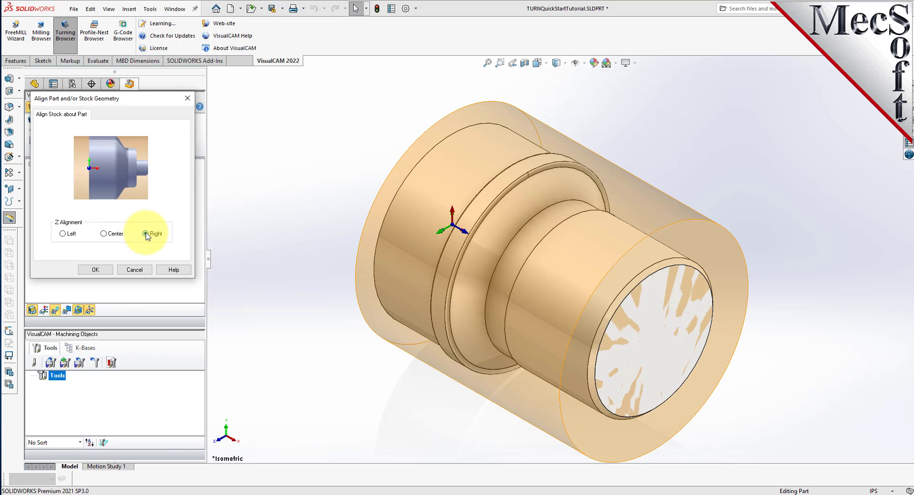
pyautogui.click(99, 272)
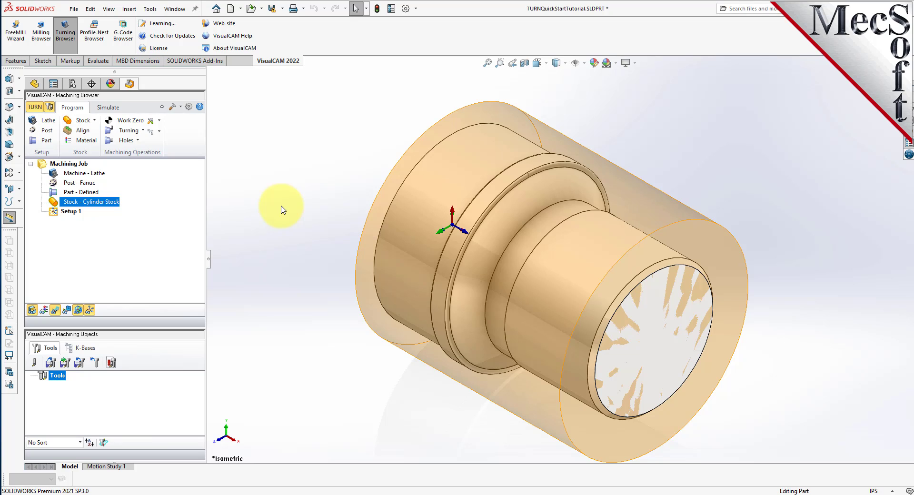
pyautogui.click(90, 142)
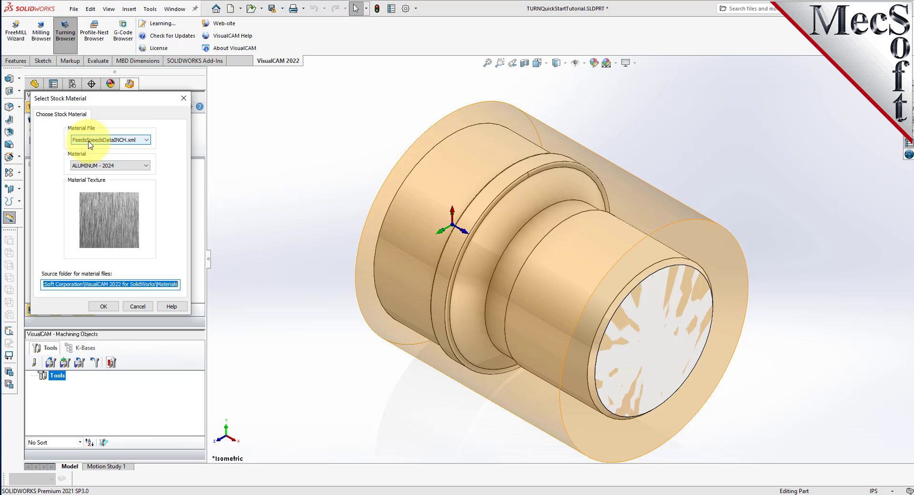
pyautogui.moveTo(110, 98); pyautogui.dragTo(215, 115)
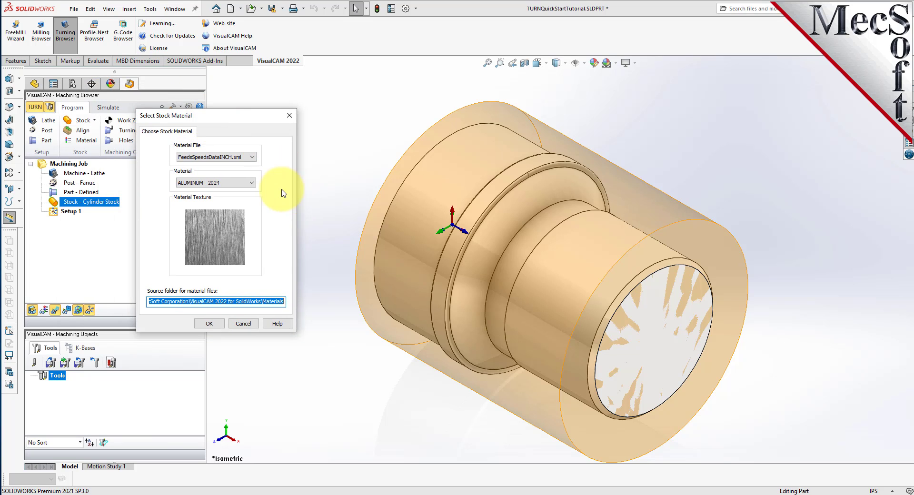
pyautogui.click(247, 184)
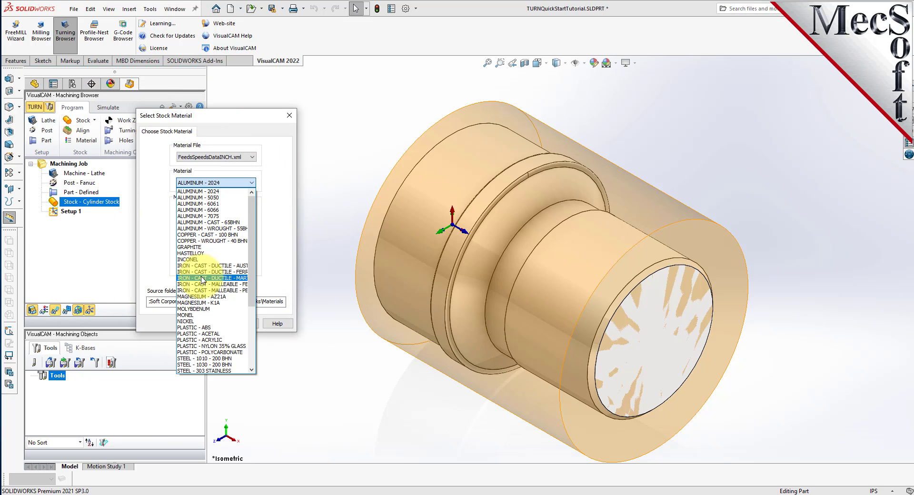
pyautogui.click(219, 204)
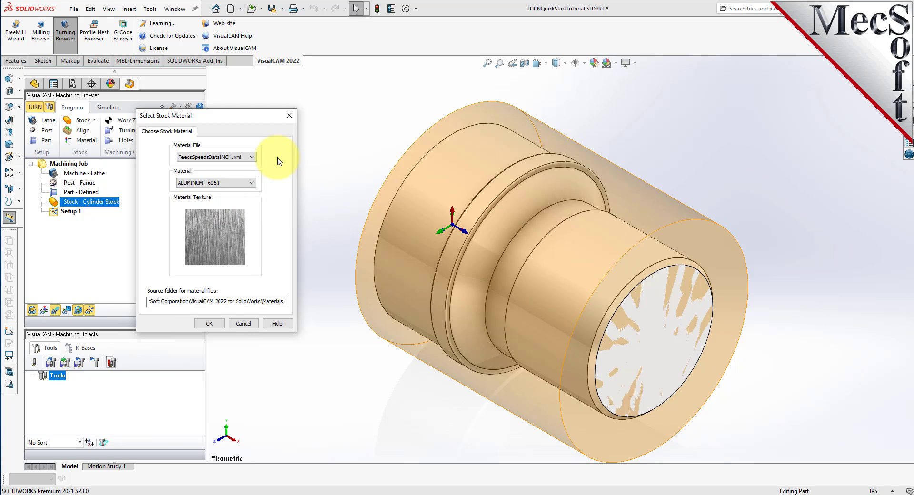
pyautogui.click(215, 325)
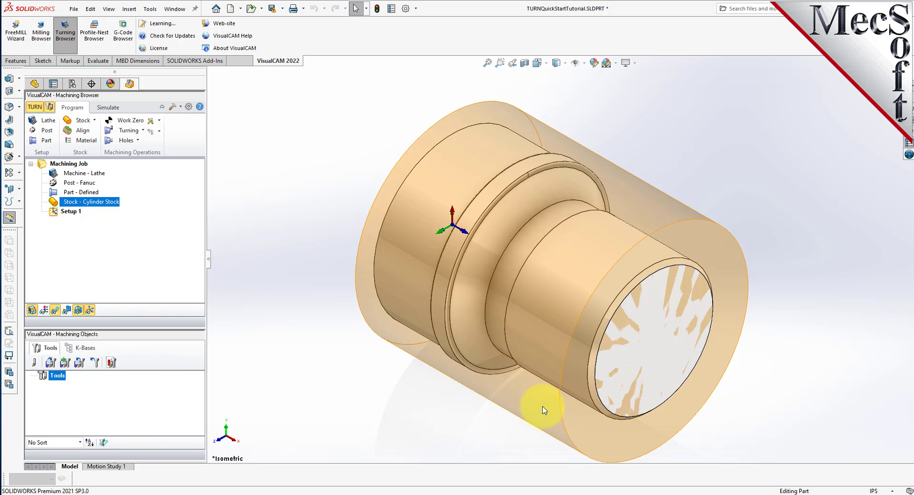
# Step: Turn on the material texture display for the cylinder stock
pyautogui.click(45, 311)
pyautogui.click(45, 311)
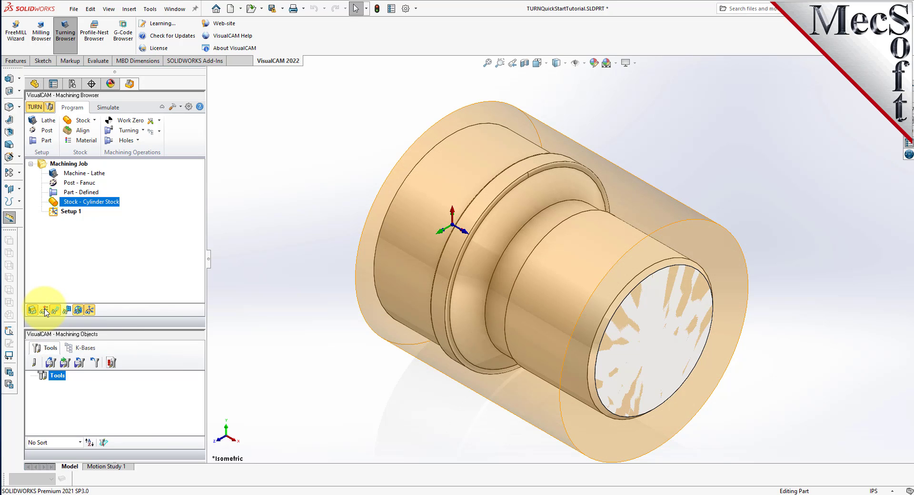
pyautogui.click(45, 310)
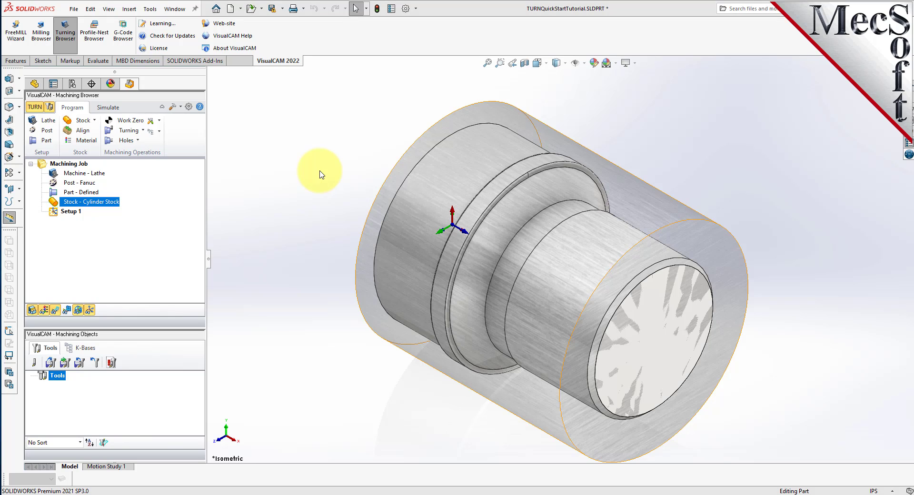
pyautogui.scroll(2, 571, 293)
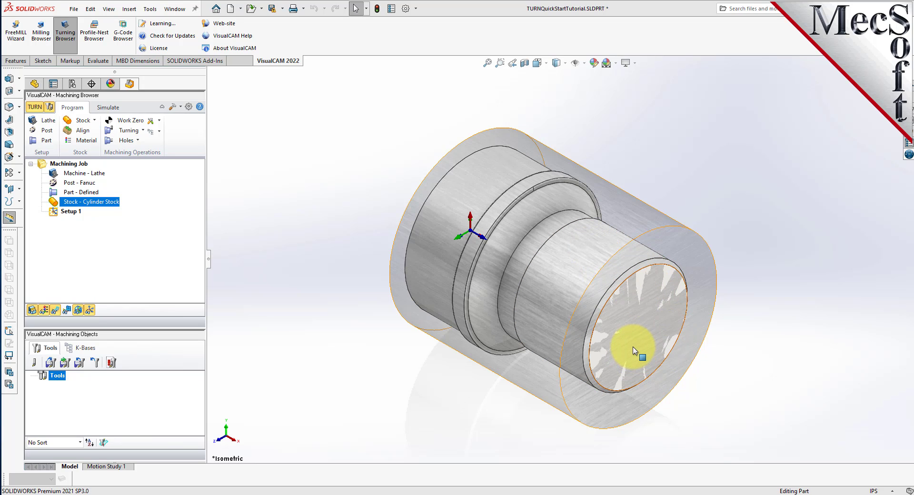
pyautogui.scroll(-2, 635, 351)
# Step: Select Setup 1 and toggle the machining coordinate system's visibility to examine its origin and axes on the part
pyautogui.click(55, 211)
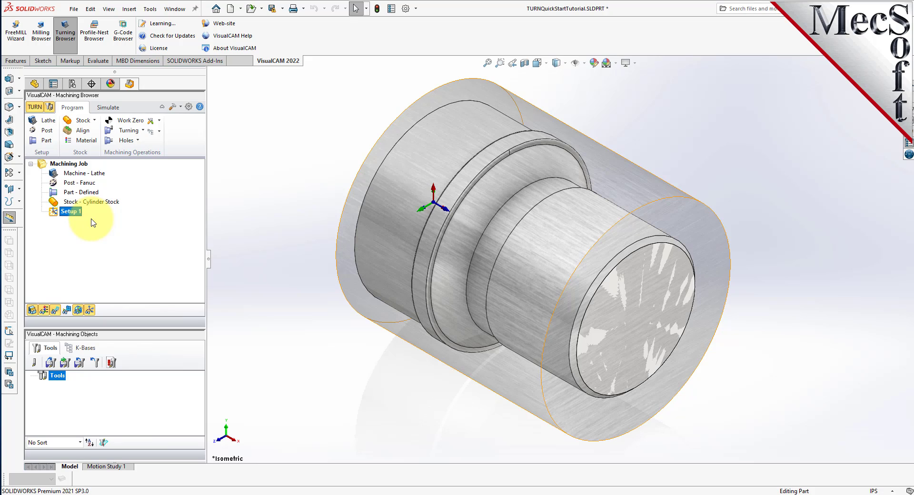
pyautogui.click(91, 311)
pyautogui.click(90, 311)
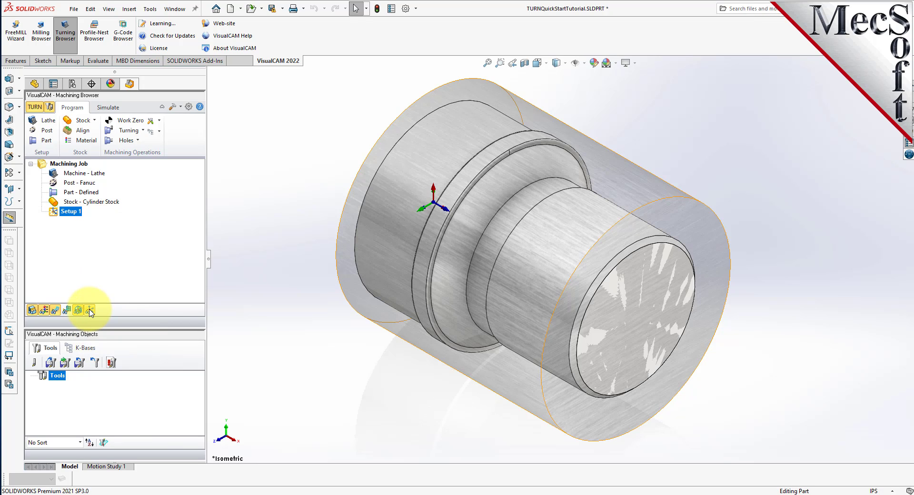
pyautogui.click(90, 310)
pyautogui.click(91, 310)
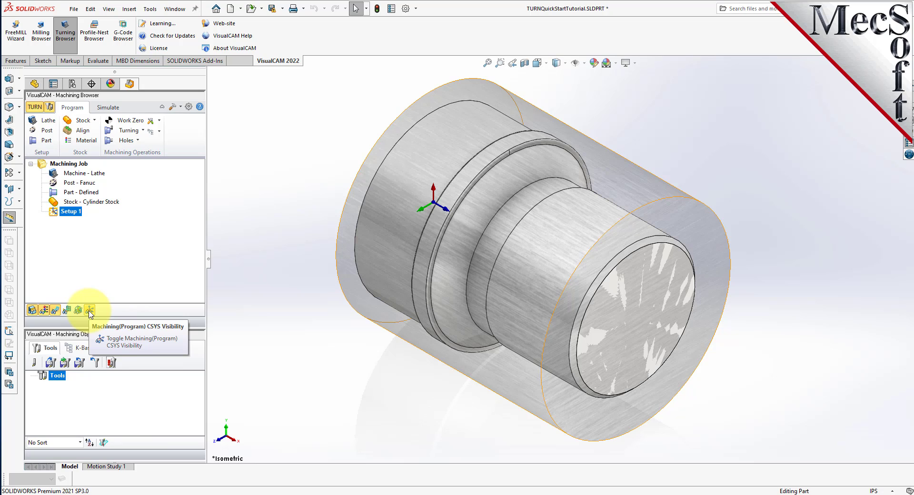
pyautogui.click(89, 311)
pyautogui.click(90, 311)
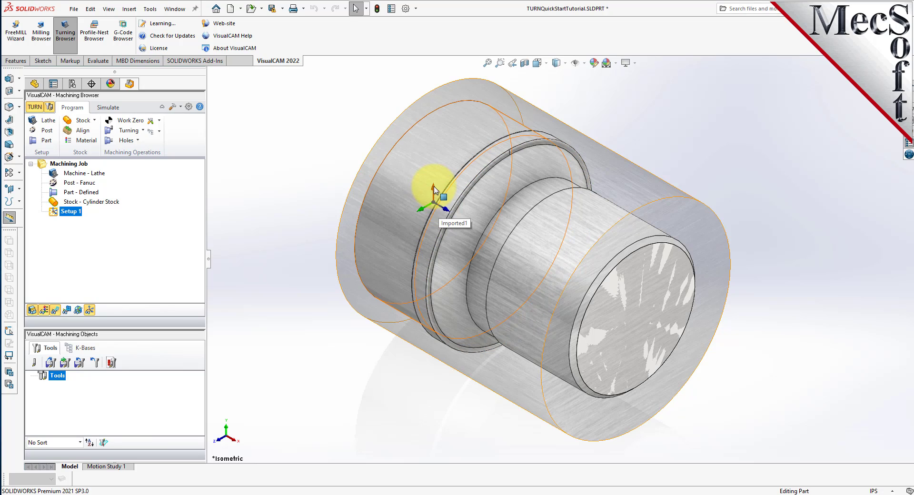
# Step: Toggle the machining and world coordinate systems separately to compare their axis orientations, finishing with the machining one displayed
pyautogui.click(90, 310)
pyautogui.click(90, 310)
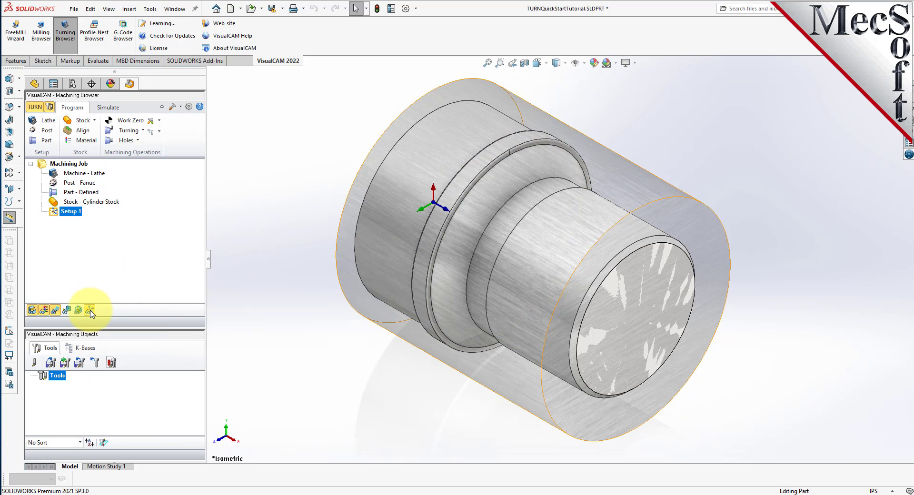
pyautogui.click(90, 311)
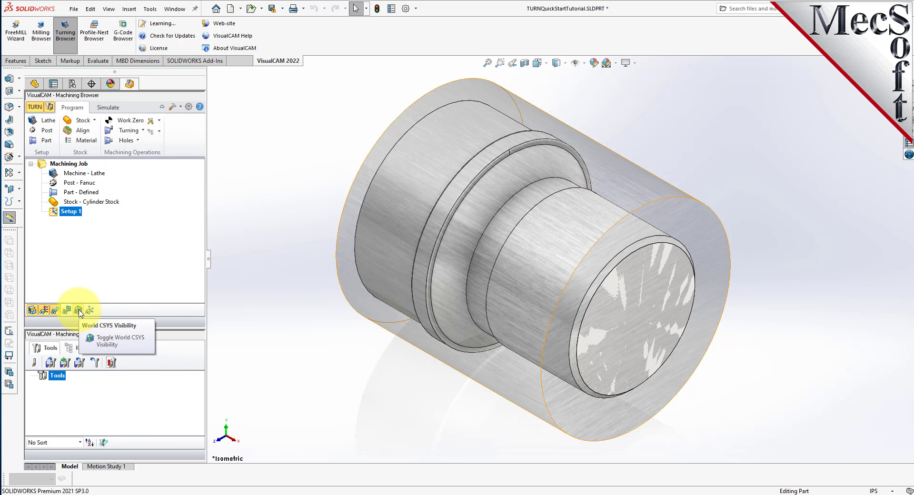
pyautogui.click(79, 310)
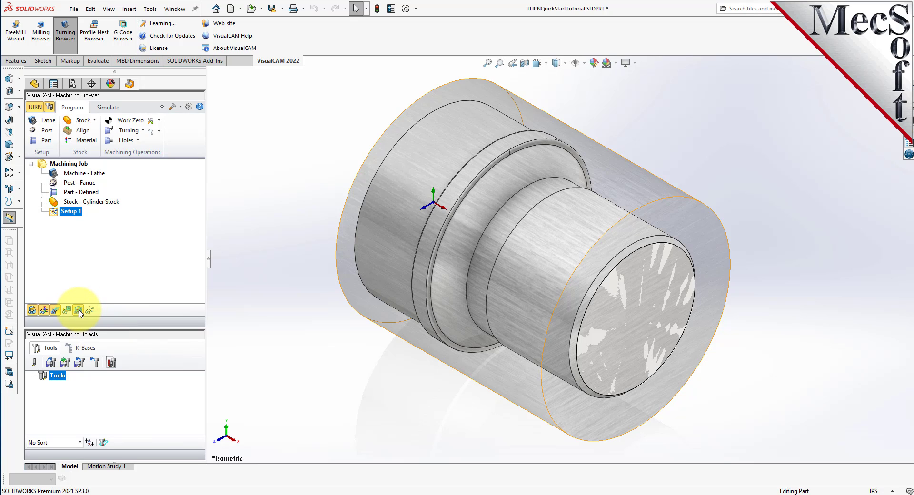
pyautogui.click(78, 310)
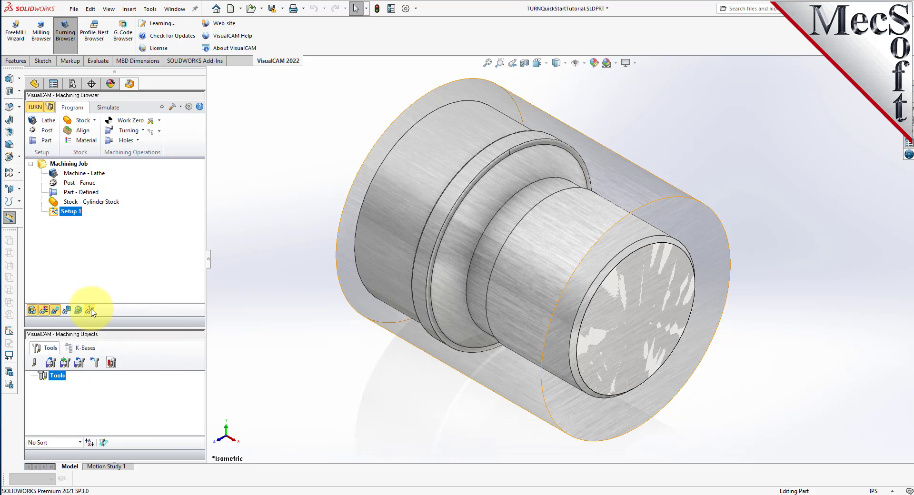
pyautogui.click(90, 310)
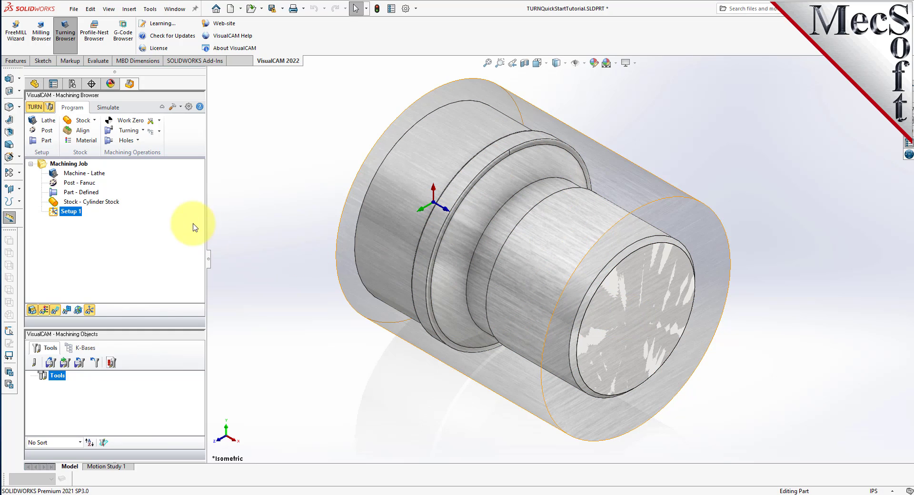
# Step: Generate a Work Zero set to the stock box with the Right Most zero face, and check its origin
pyautogui.click(137, 125)
pyautogui.moveTo(137, 100); pyautogui.dragTo(220, 102)
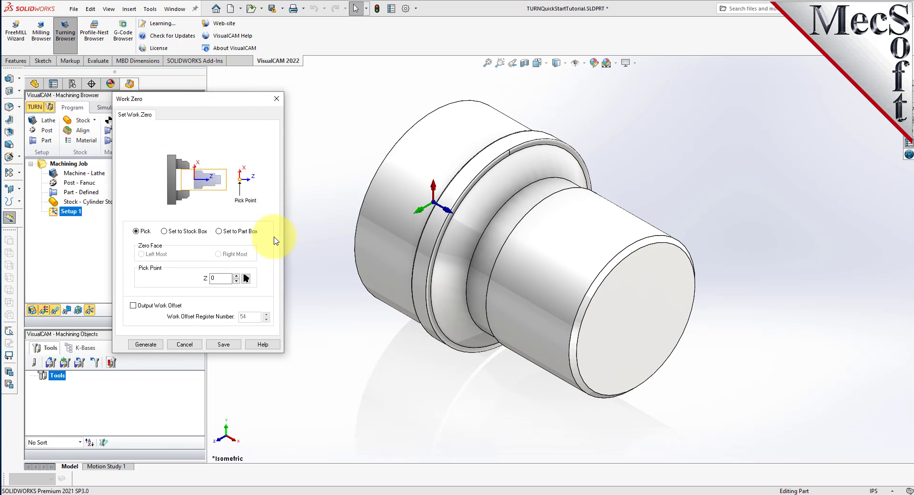
pyautogui.click(168, 233)
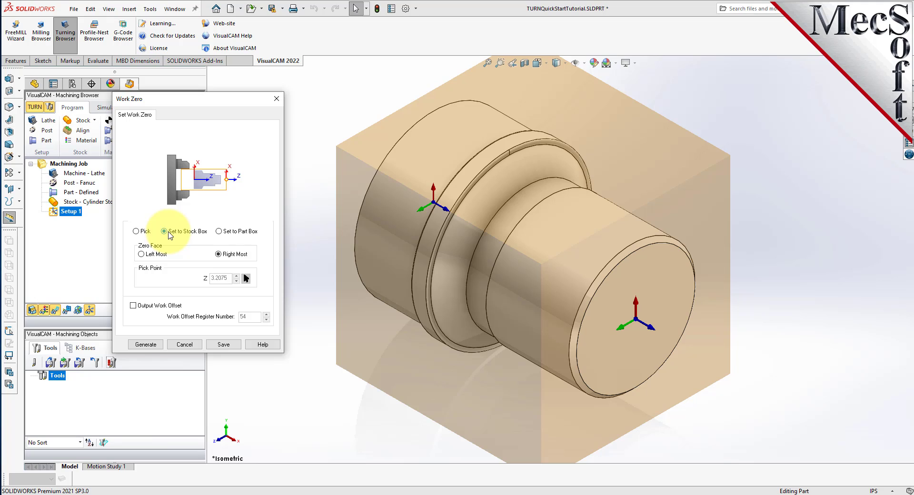
pyautogui.click(142, 254)
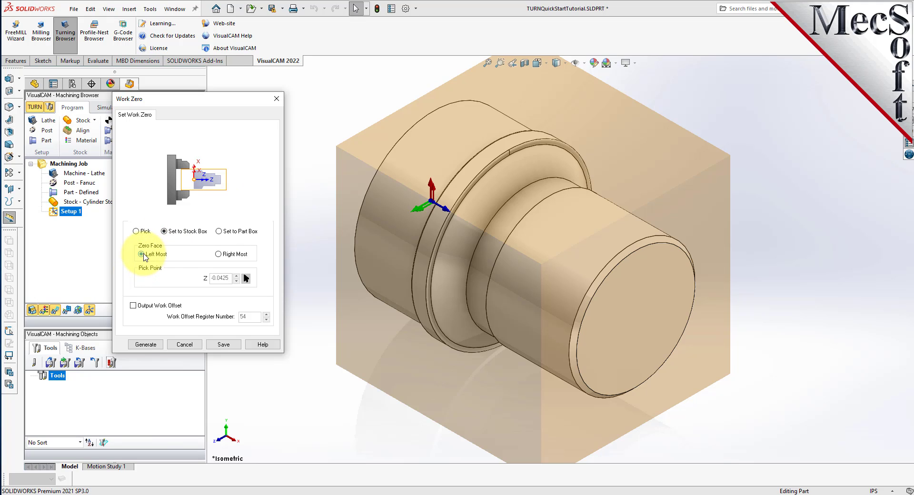
pyautogui.click(218, 253)
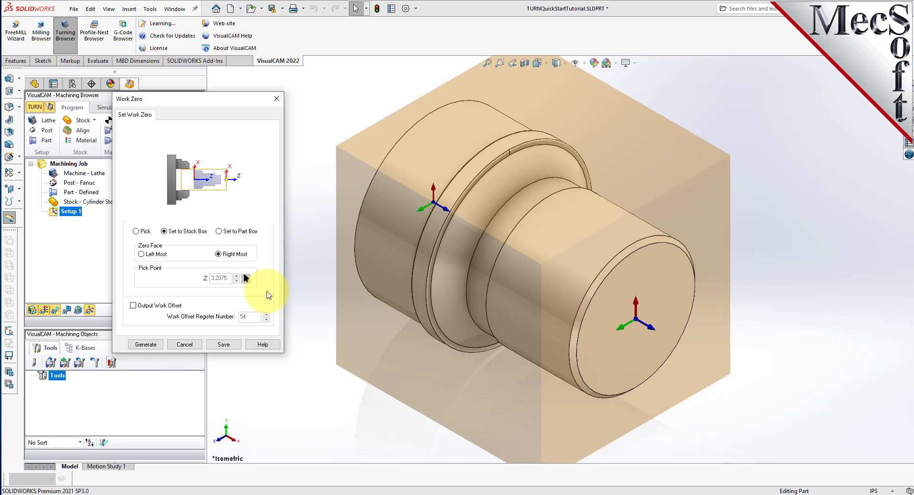
pyautogui.click(146, 344)
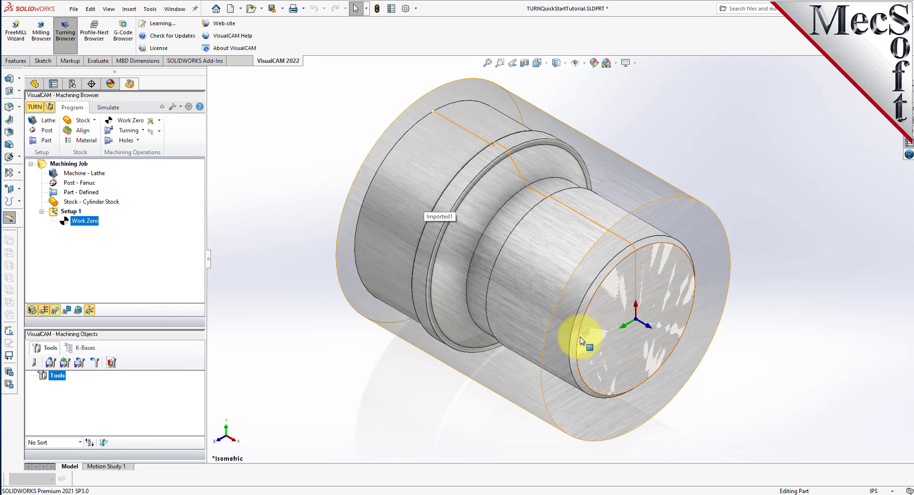
pyautogui.click(90, 310)
pyautogui.click(86, 220)
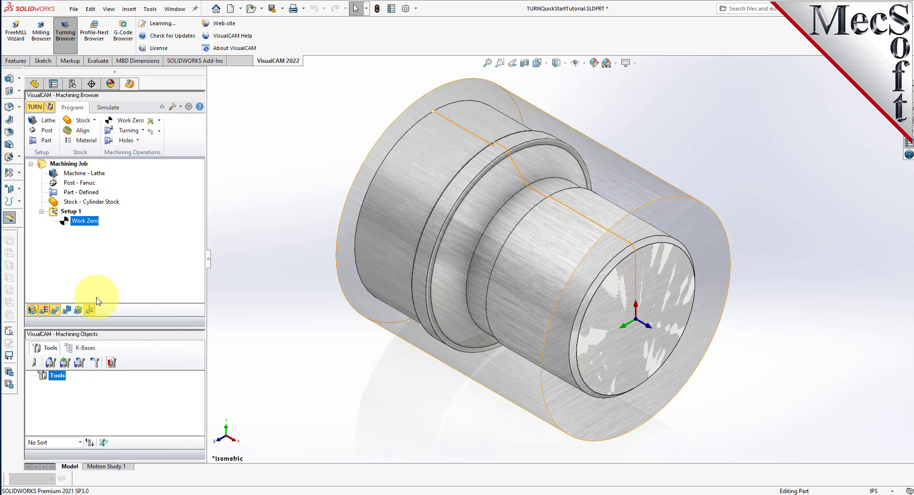
# Step: Start a new tool with the diamond insert type and name it Diamond Insert-OD
pyautogui.click(34, 363)
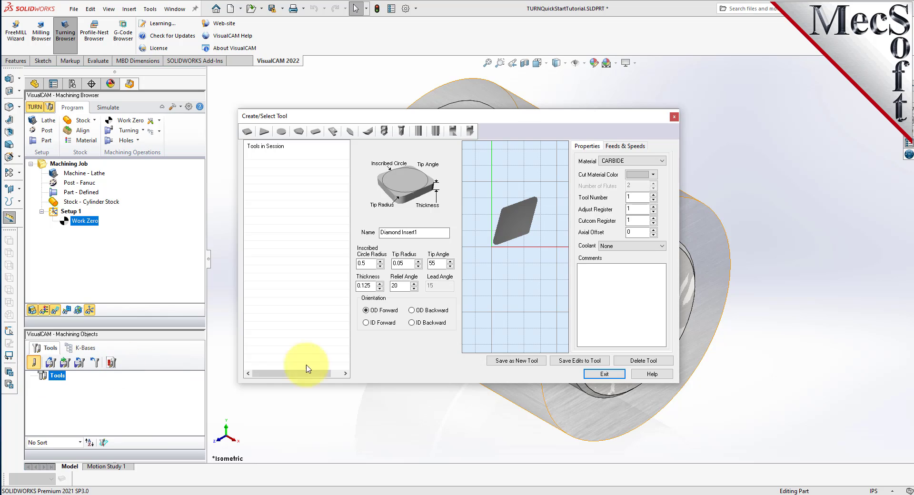
pyautogui.click(246, 132)
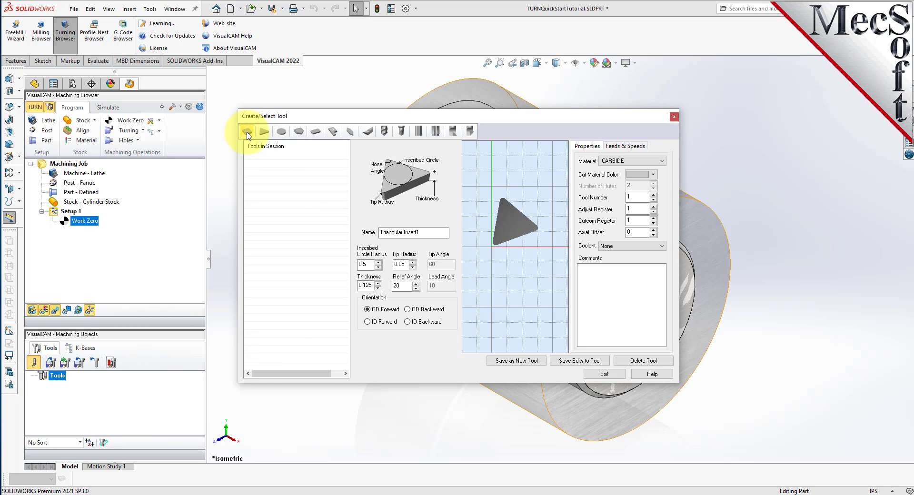
pyautogui.click(247, 132)
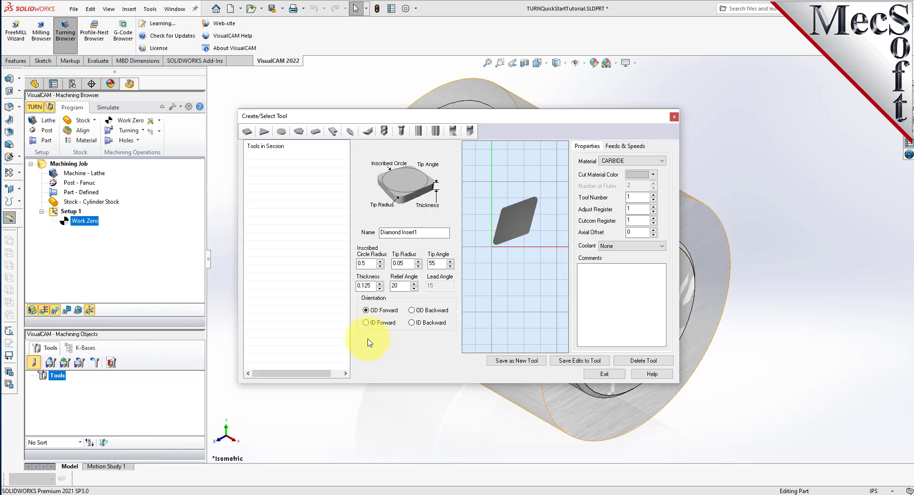
pyautogui.click(428, 232)
pyautogui.press('BackSpace')
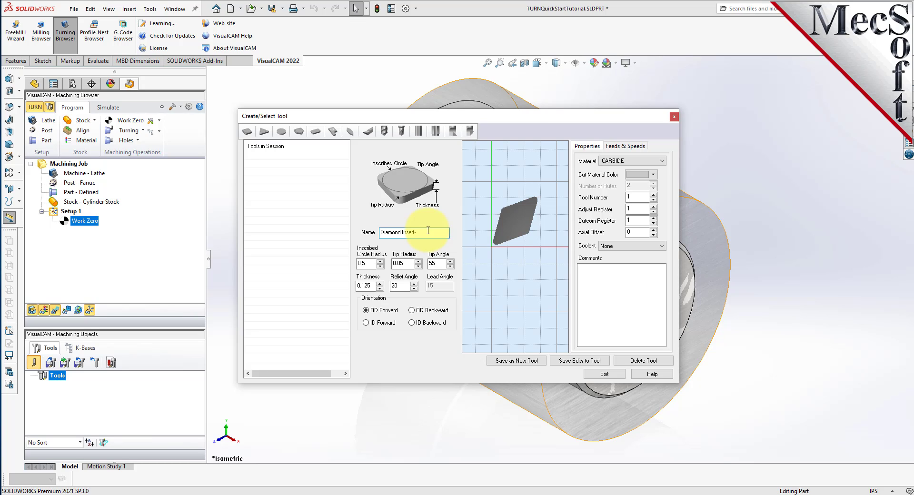
pyautogui.write('-OD')
pyautogui.press('Tab')
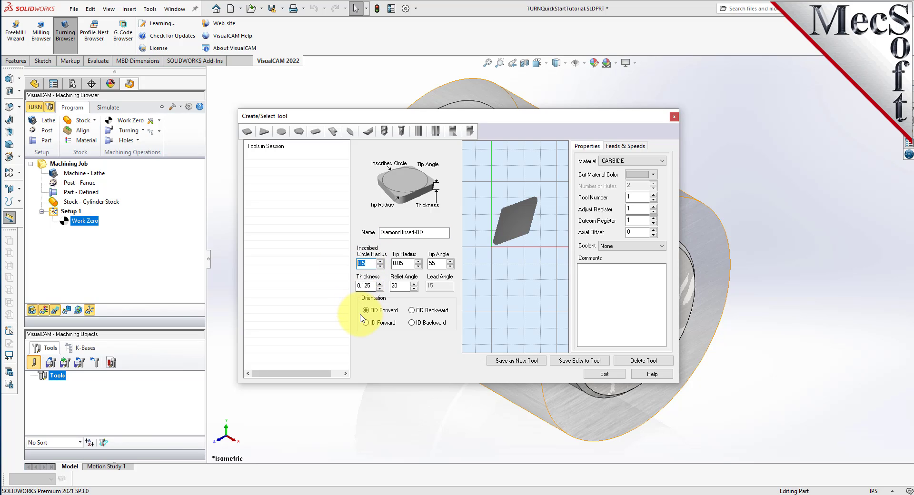
# Step: Set the insert's tip radius to 0.02, compare the OD Backward orientation and finish with OD Forward
pyautogui.doubleClick(403, 264)
pyautogui.write('0.0')
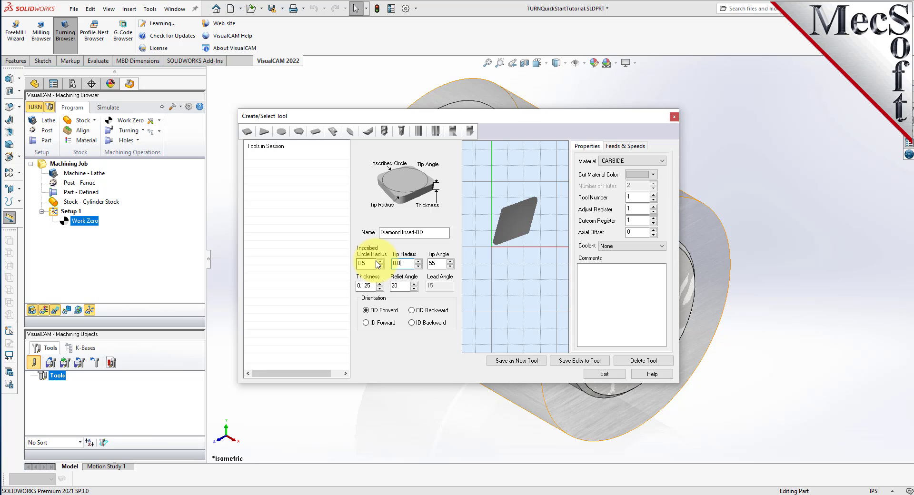
pyautogui.write('2')
pyautogui.press('Tab')
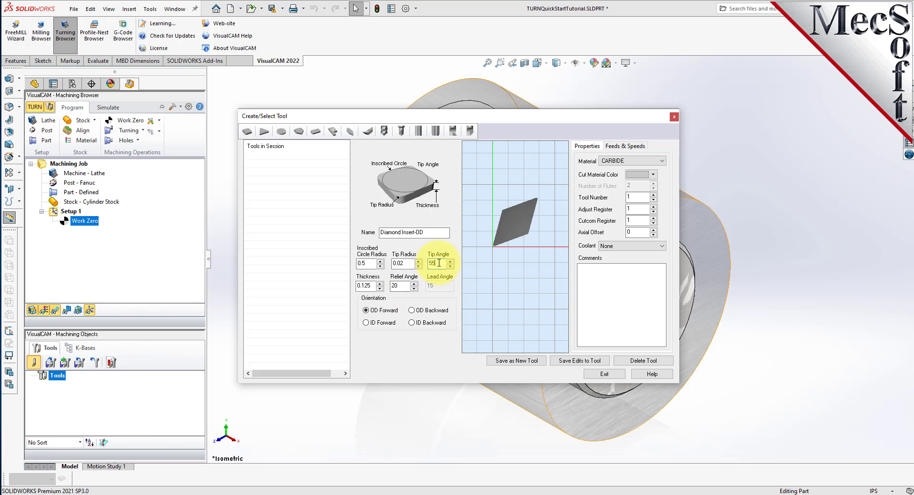
pyautogui.hotkey('shift', 'Tab')
pyautogui.press('Tab')
pyautogui.press('Tab')
pyautogui.press('Tab')
pyautogui.click(372, 310)
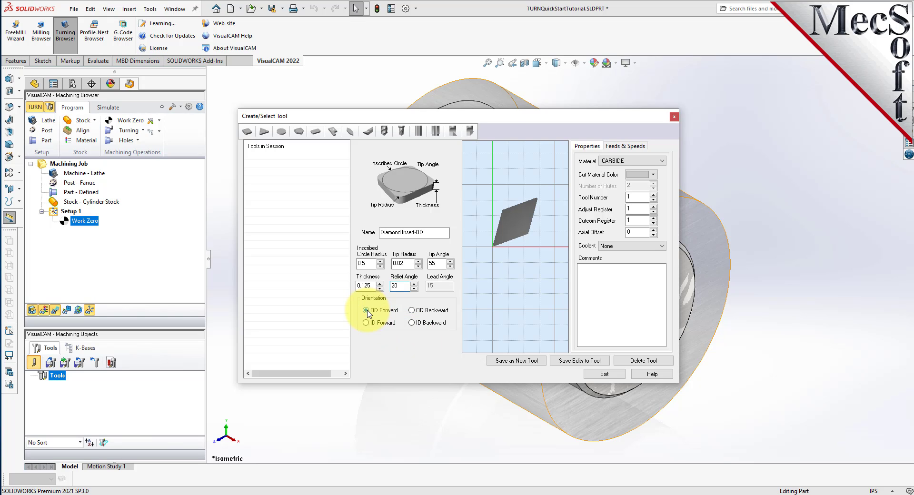
pyautogui.click(412, 310)
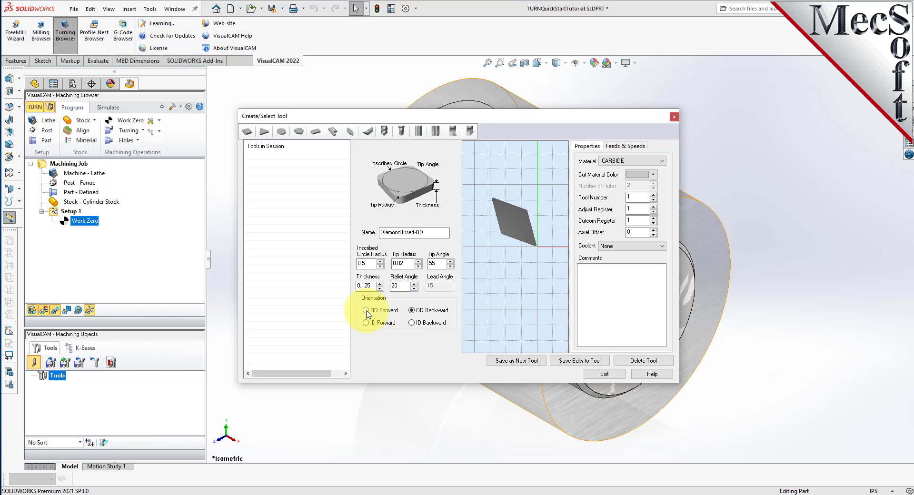
pyautogui.click(366, 311)
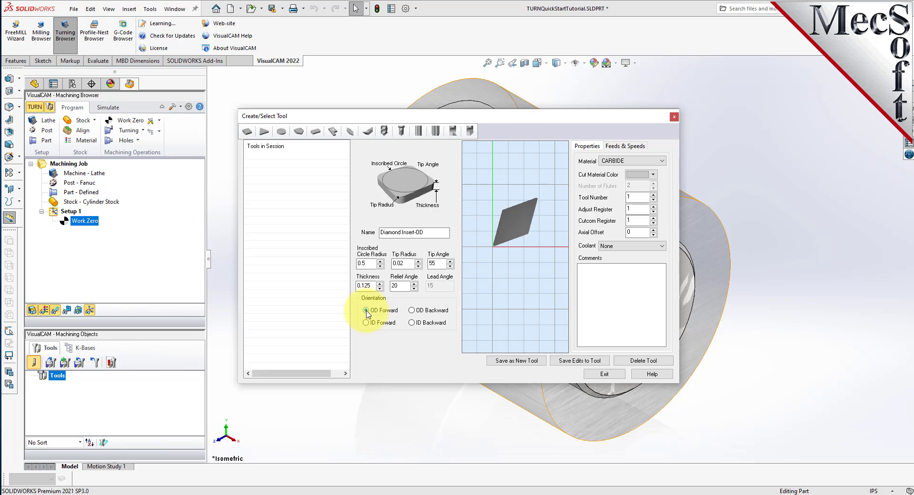
# Step: Set the tool's spindle speed to 300 RPM and its maximum speed to 350 RPM
pyautogui.click(622, 147)
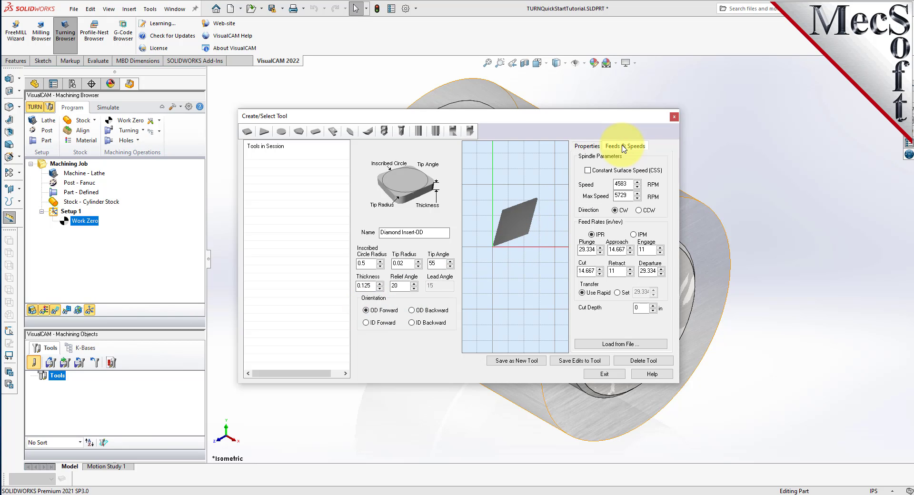
pyautogui.doubleClick(631, 183)
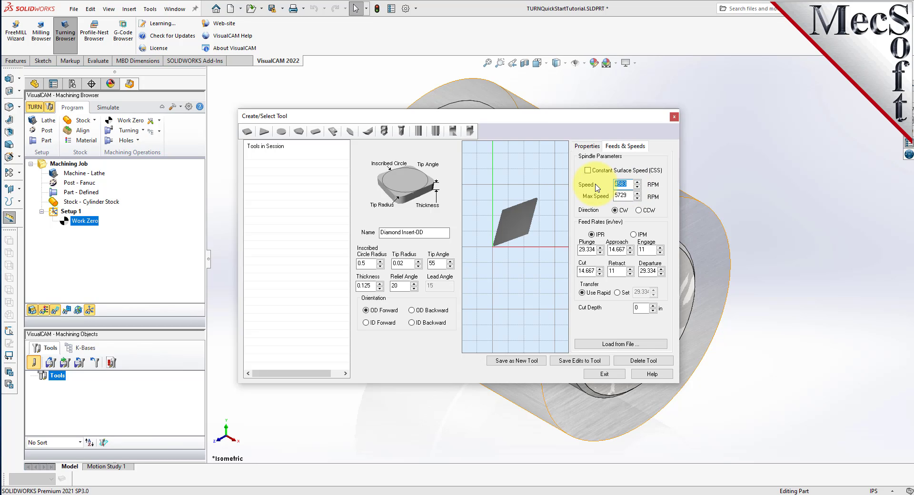
pyautogui.write('300')
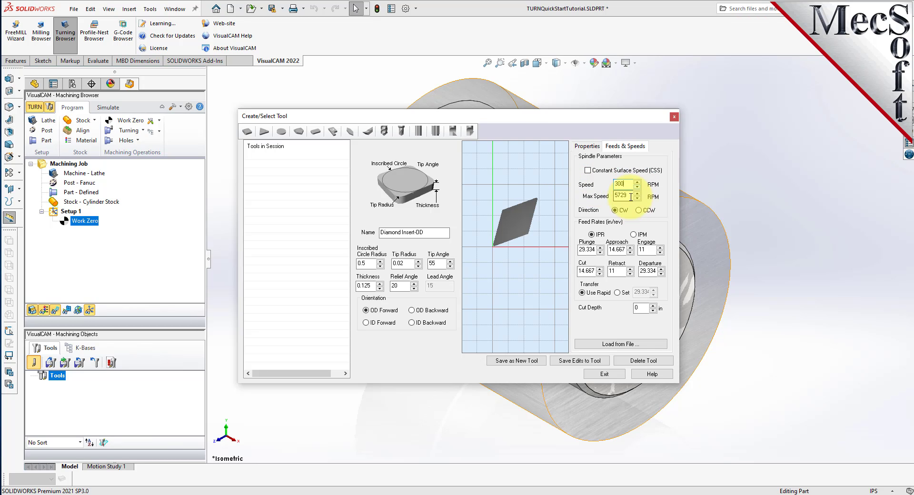
pyautogui.doubleClick(621, 196)
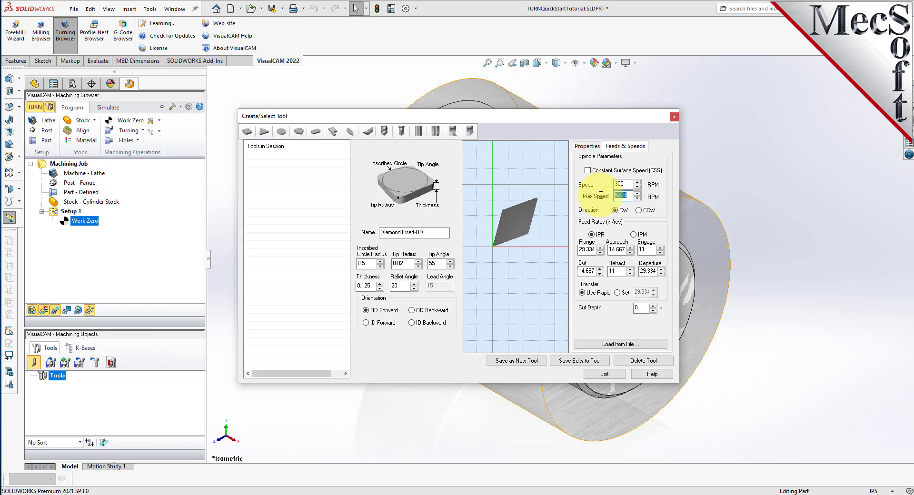
pyautogui.write('350')
# Step: Change the feed rate units to IPM and set the plunge feed to 5 and the approach and engage feeds to 7.5
pyautogui.click(634, 235)
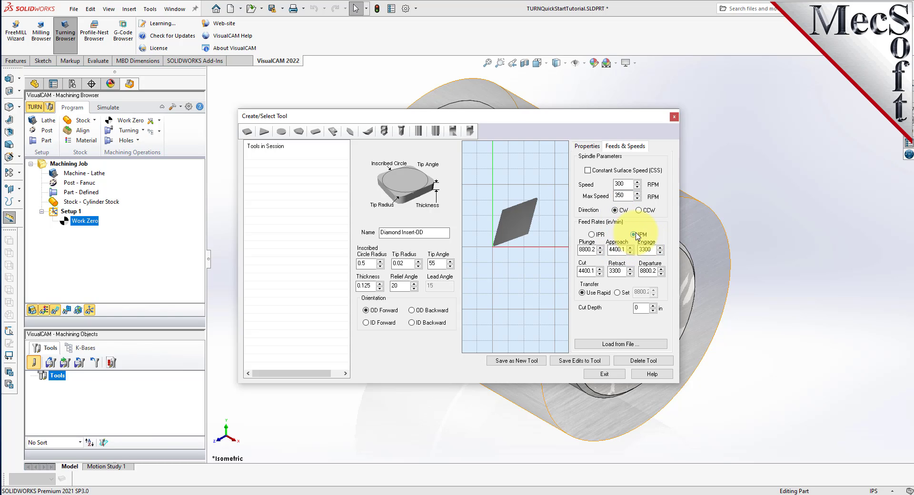
pyautogui.doubleClick(586, 249)
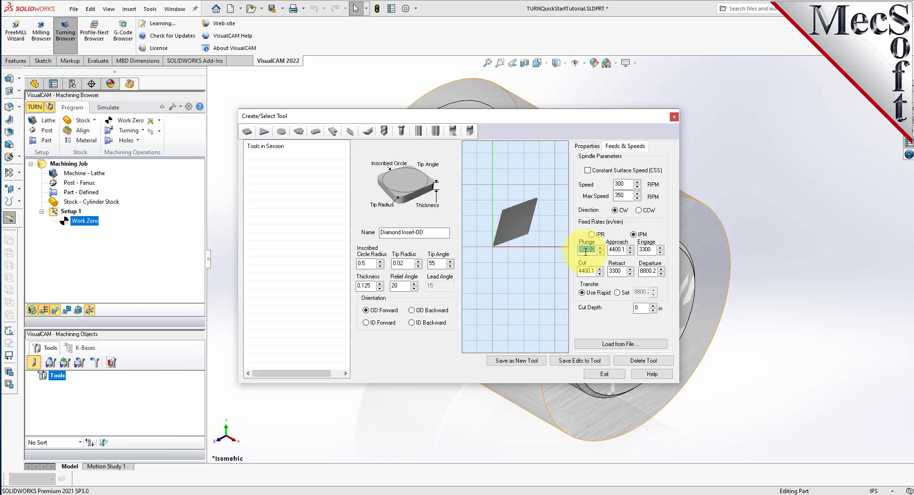
pyautogui.write('5')
pyautogui.doubleClick(616, 249)
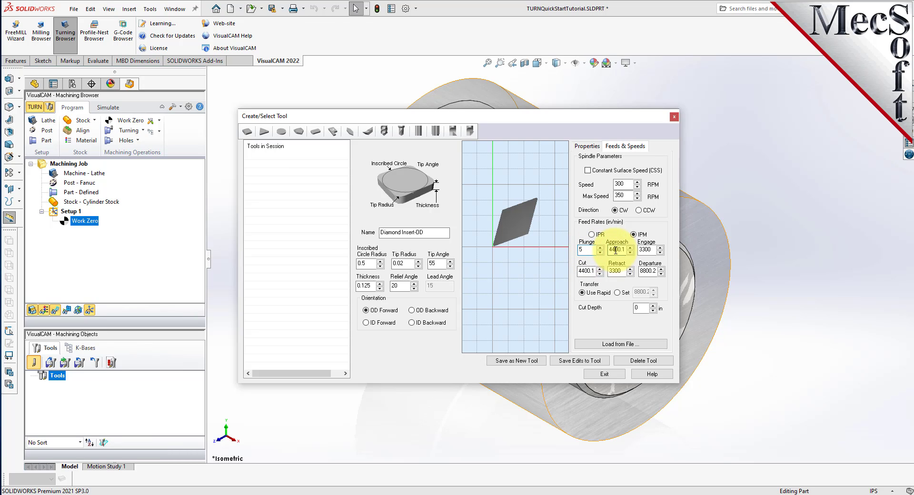
pyautogui.write('7.5')
pyautogui.doubleClick(645, 249)
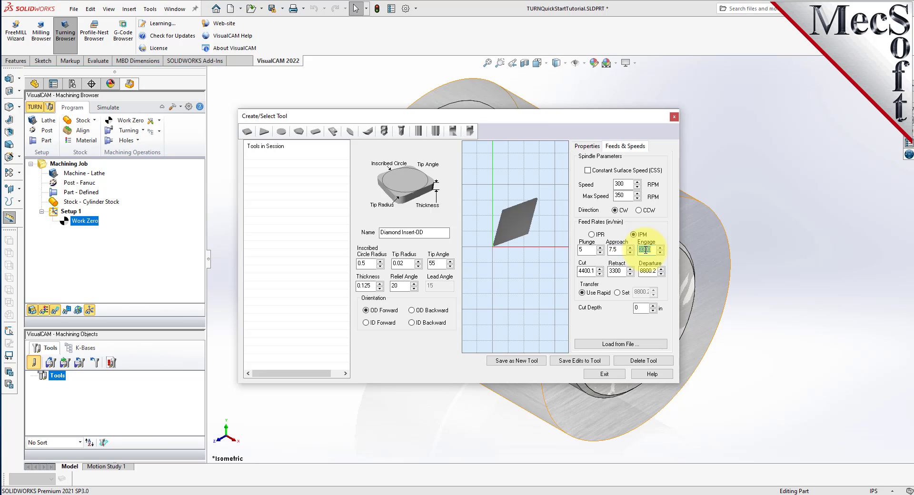
pyautogui.write('7.5')
# Step: Set the cut feed to 10 and the retract and departure feeds to 15, and save the insert as a new tool
pyautogui.doubleClick(582, 271)
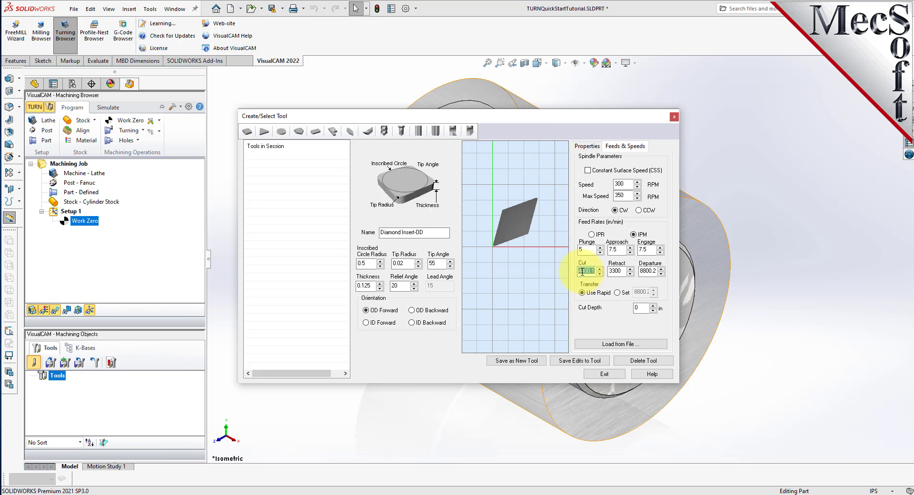
pyautogui.write('10')
pyautogui.doubleClick(617, 271)
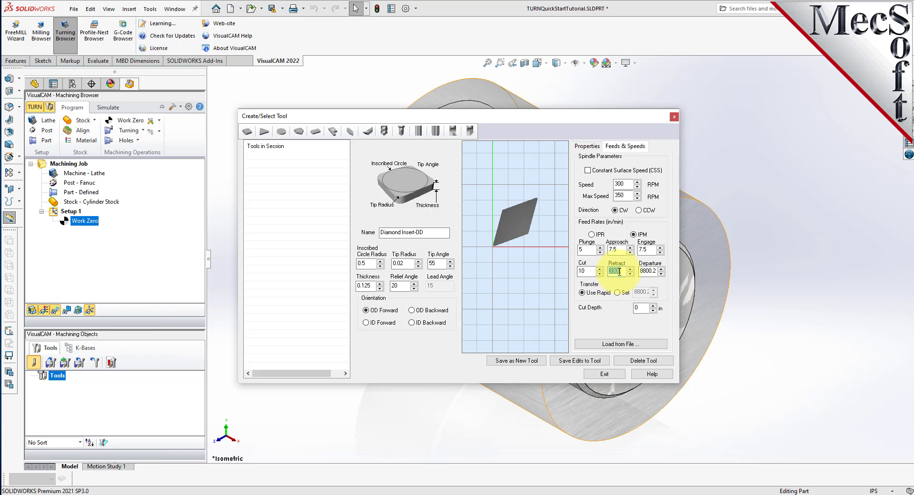
pyautogui.write('15')
pyautogui.doubleClick(646, 271)
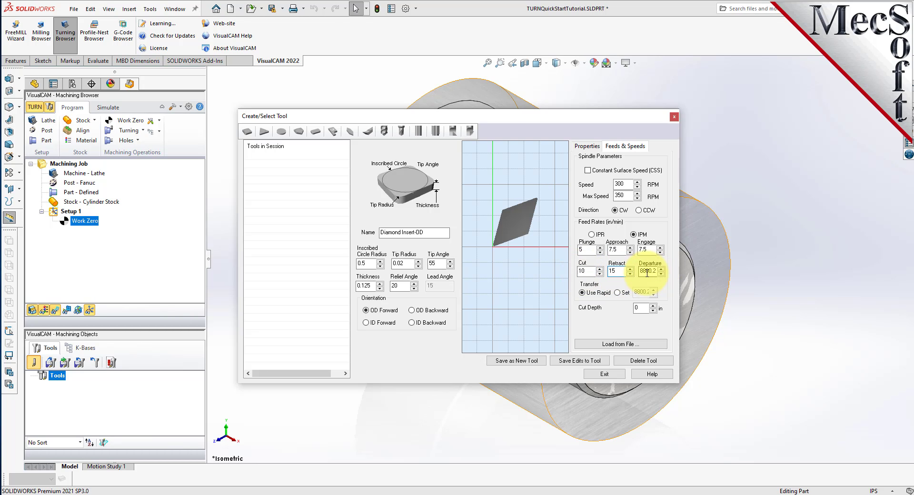
pyautogui.write('15')
pyautogui.click(526, 364)
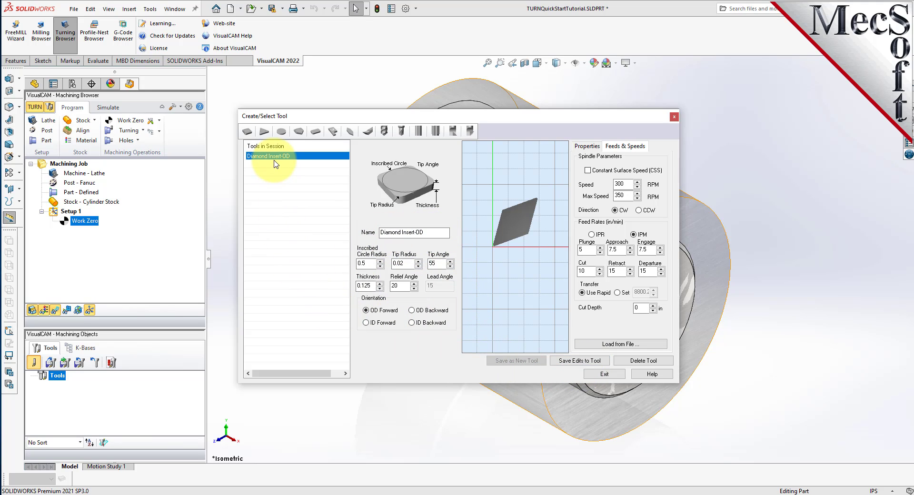
# Step: Check the saved Diamond Insert-OD in the session tool list, close the tool dialog and select the insert under Tools
pyautogui.moveTo(435, 231); pyautogui.dragTo(376, 231)
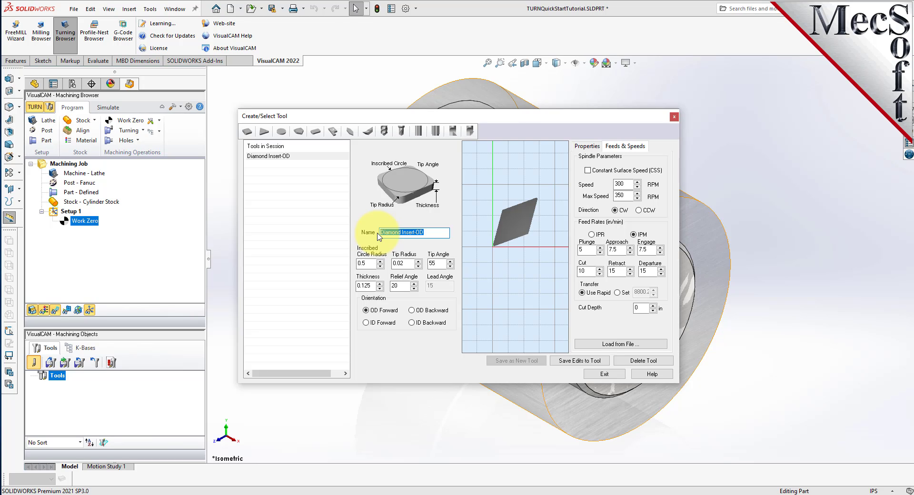
pyautogui.click(295, 156)
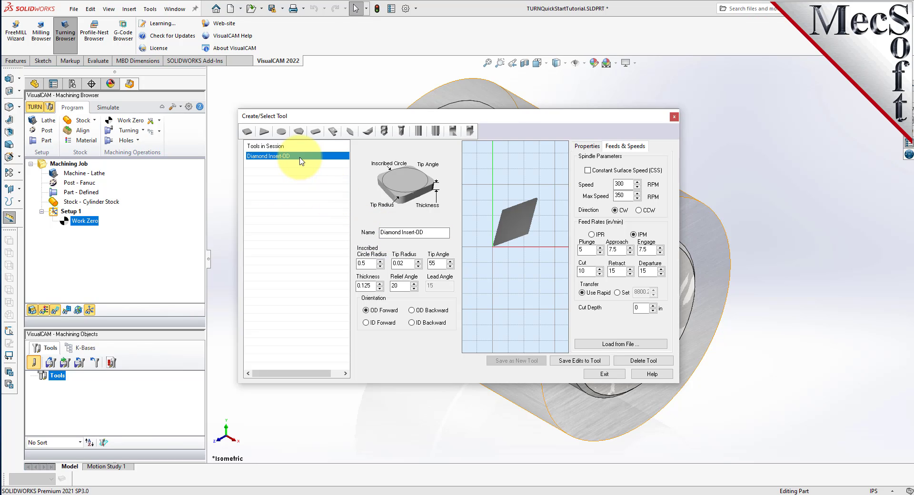
pyautogui.click(604, 374)
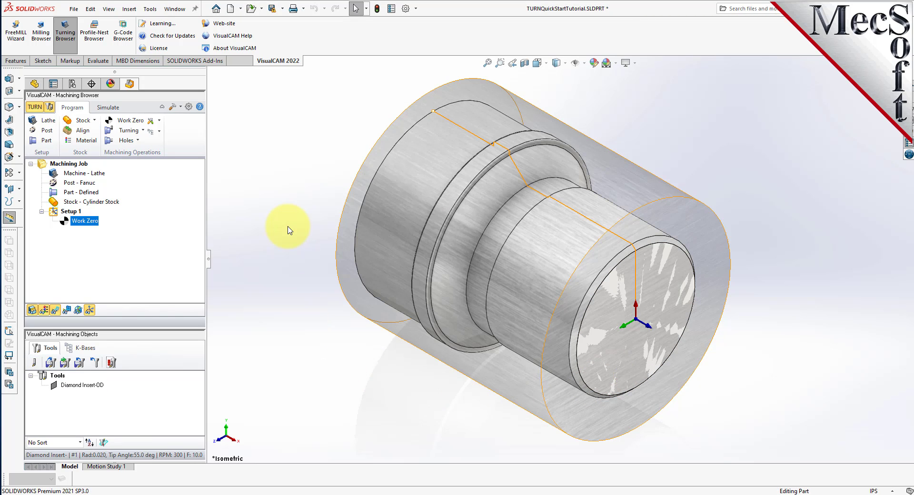
pyautogui.click(69, 386)
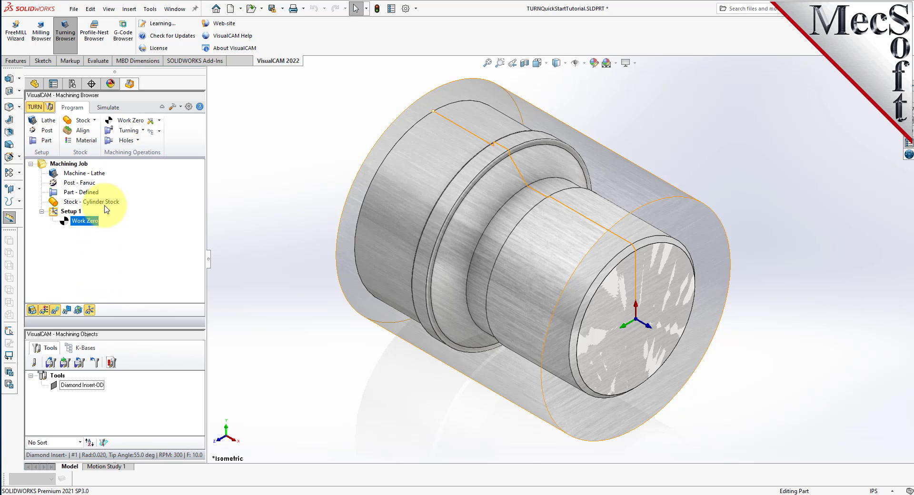
# Step: Create a turning Roughing operation with the Diamond Insert-OD tool and review its feeds and speeds
pyautogui.click(142, 131)
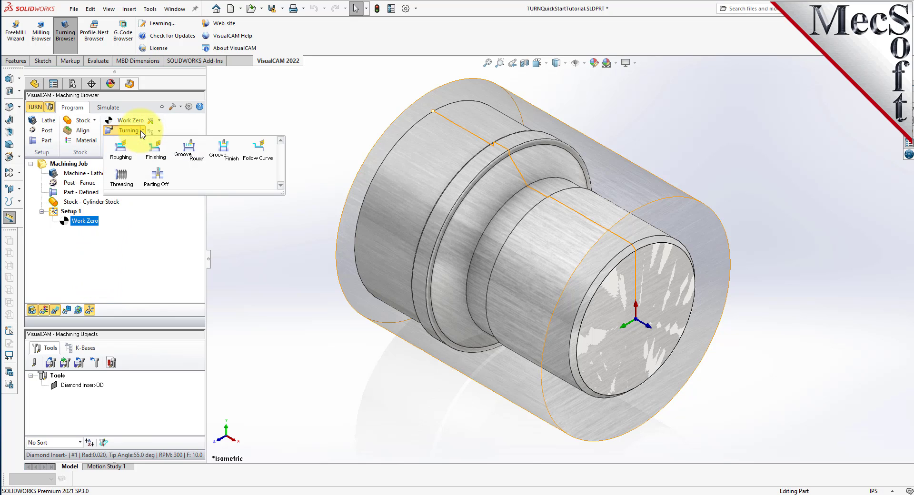
pyautogui.click(125, 151)
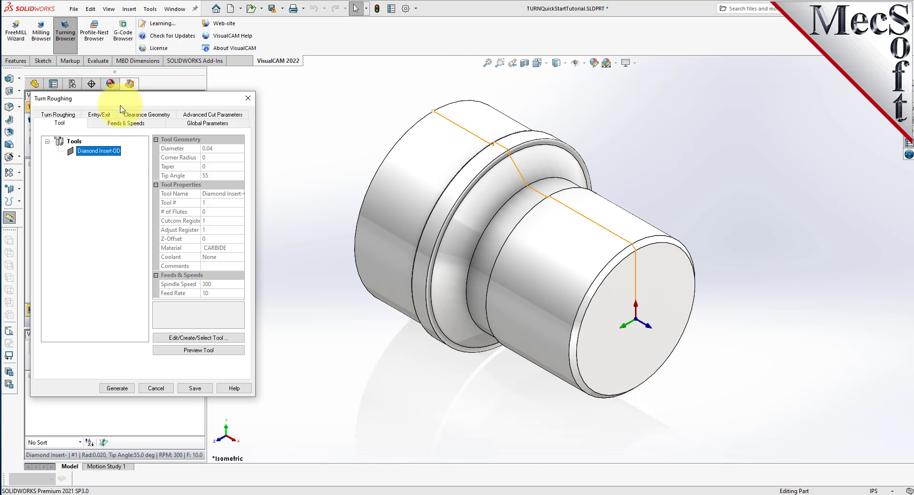
pyautogui.moveTo(121, 95); pyautogui.dragTo(203, 105)
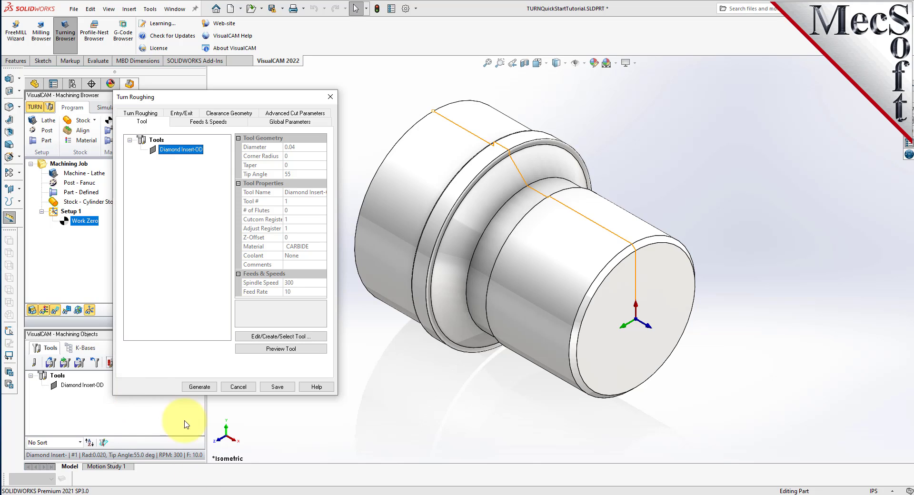
pyautogui.click(223, 123)
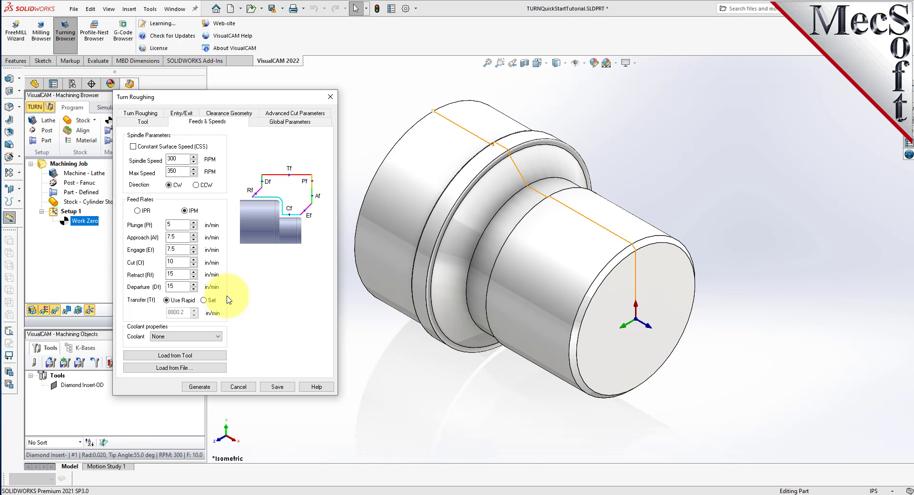
# Step: Set the roughing operation's cut transfer to Clearance Plane and its cut pattern type to Offset Cuts
pyautogui.click(229, 115)
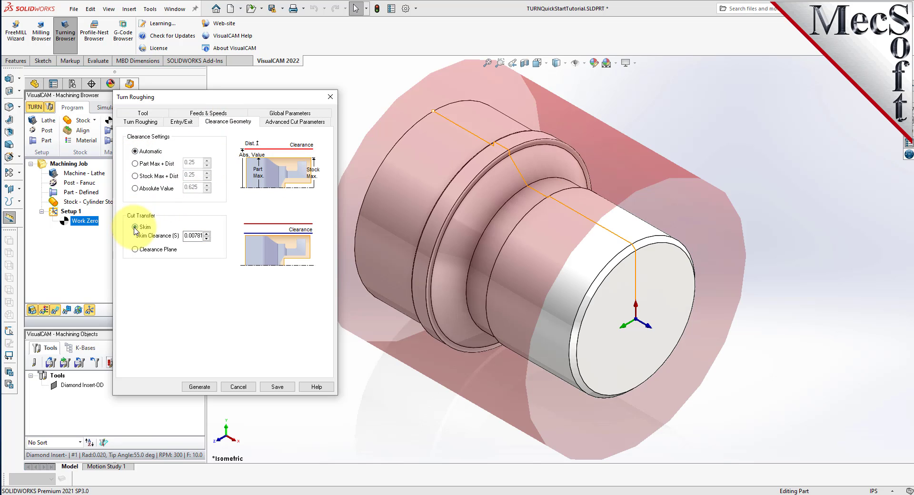
pyautogui.click(136, 249)
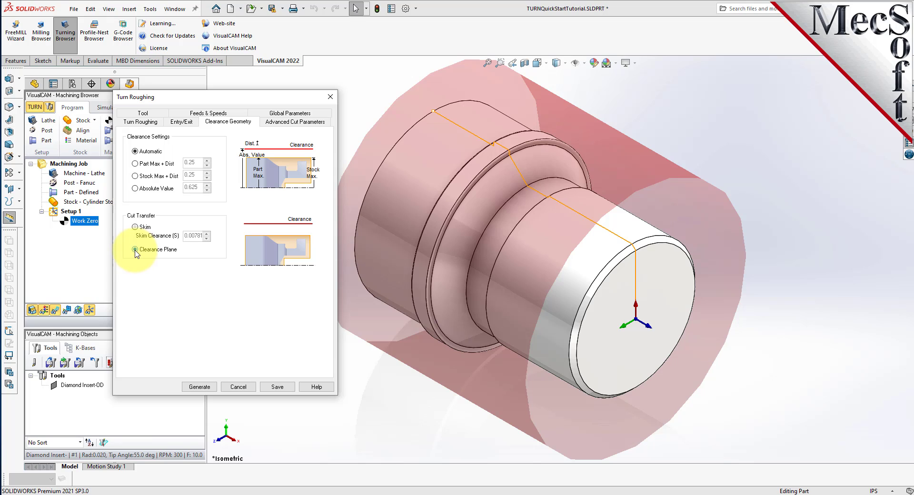
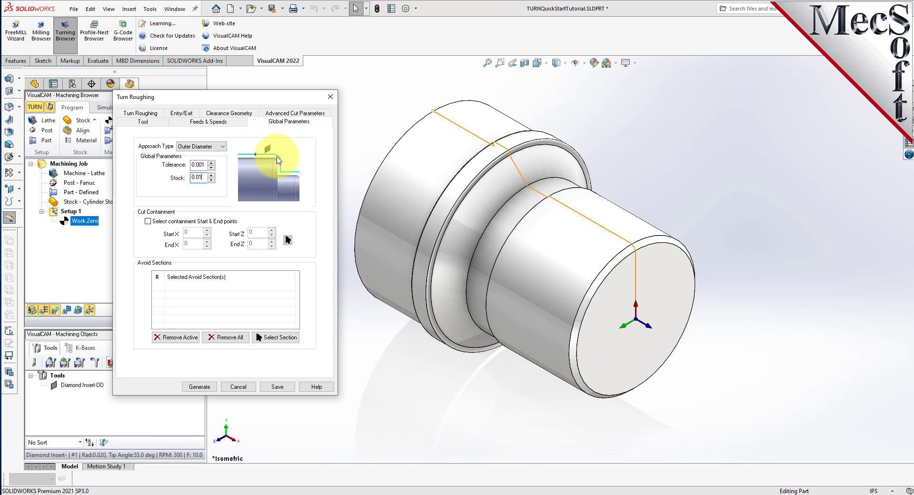
pyautogui.click(144, 114)
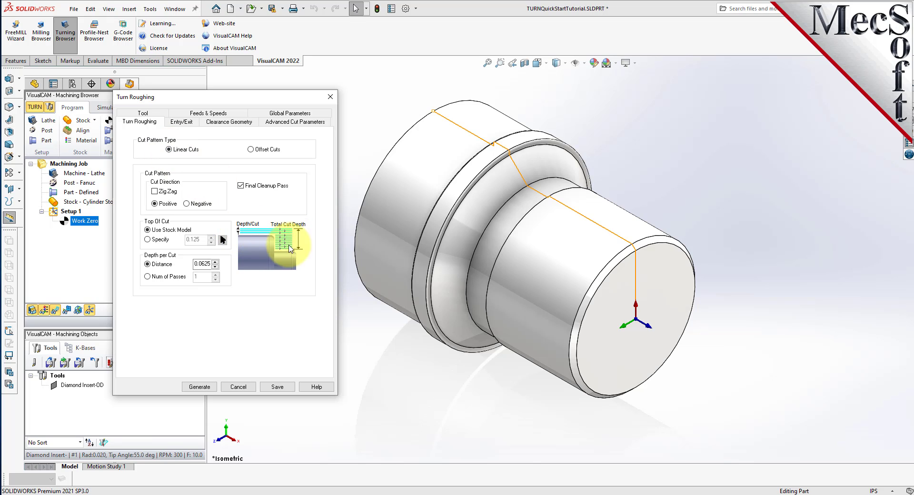
pyautogui.click(250, 149)
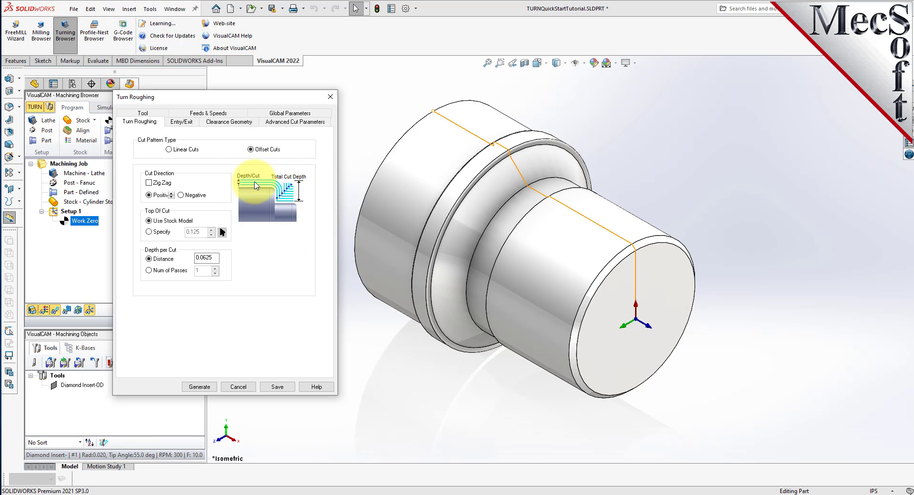
# Step: Set the roughing cut pattern type to Linear Cuts and turn off the final cleanup pass
pyautogui.click(180, 149)
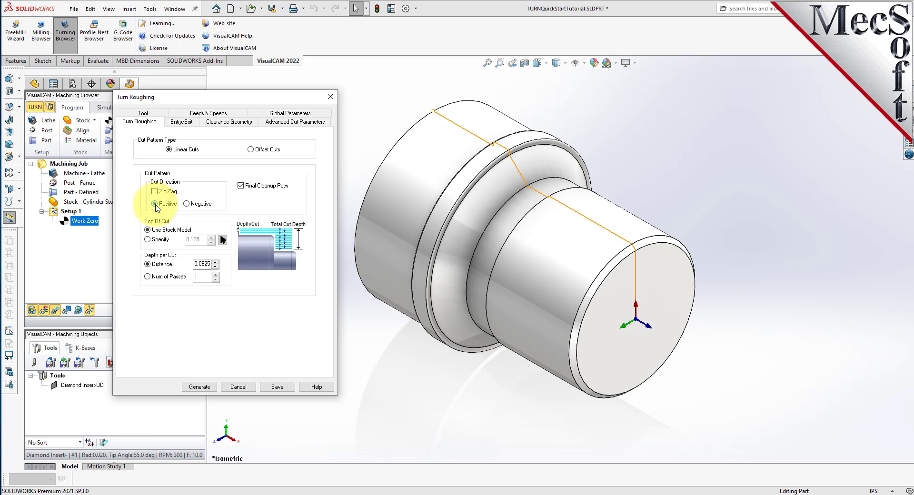
pyautogui.click(241, 186)
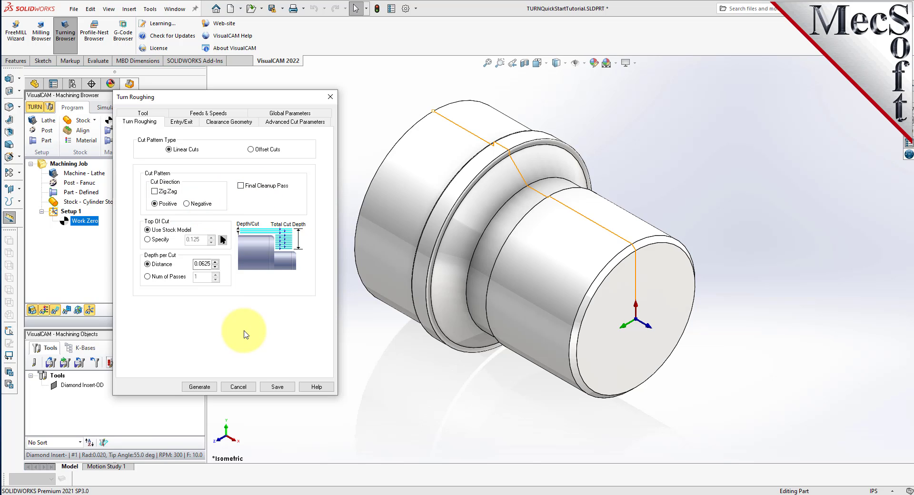
pyautogui.click(198, 263)
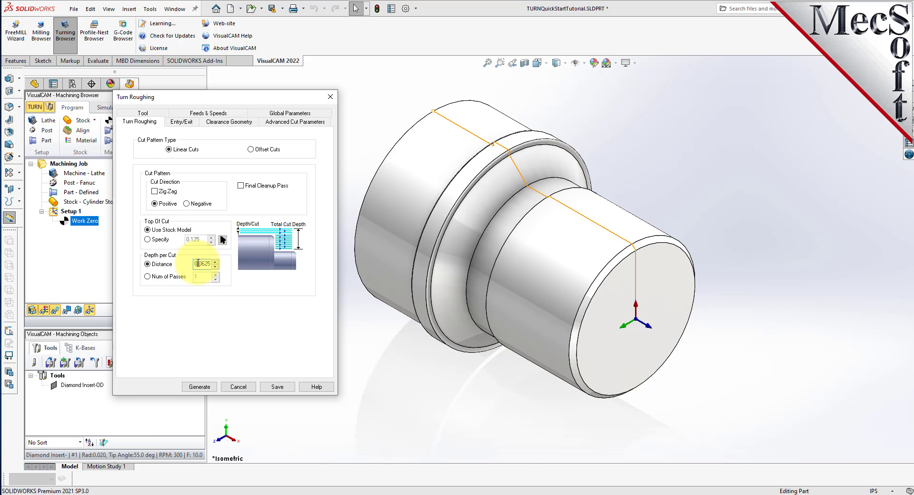
pyautogui.doubleClick(198, 263)
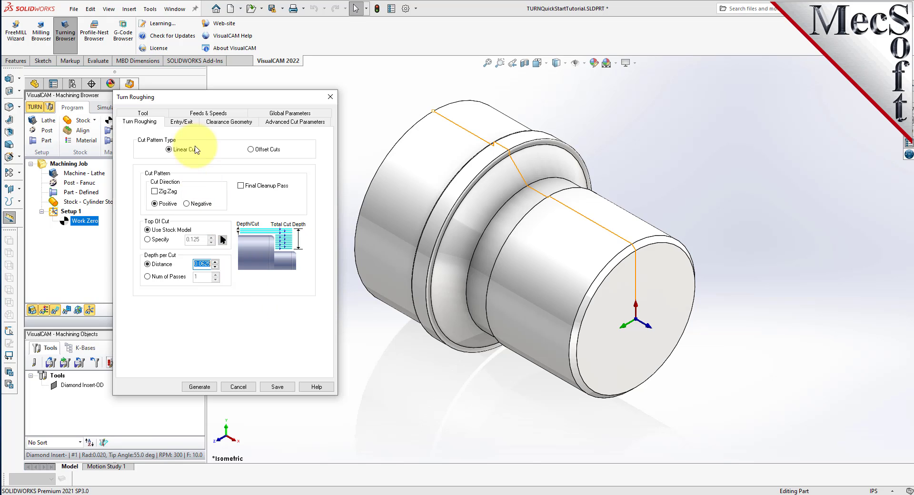
# Step: Set the roughing entry's approach motion length and engage motion length to 0.025
pyautogui.click(183, 122)
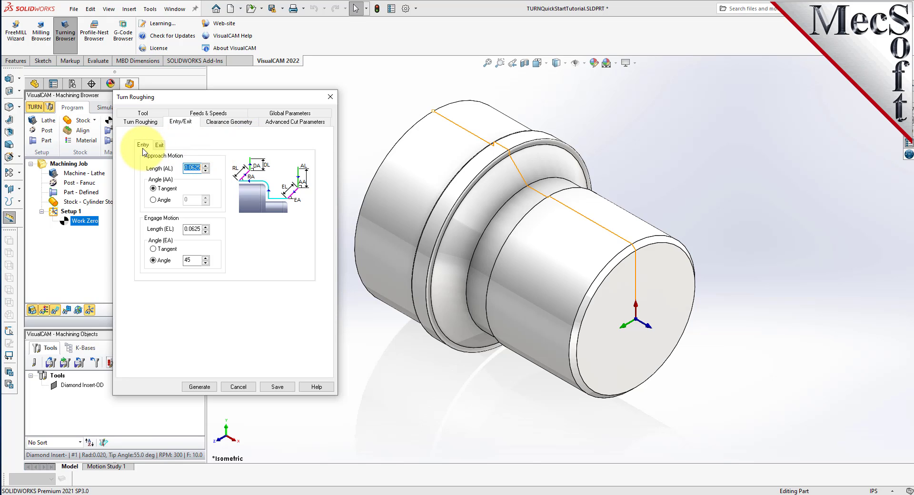
pyautogui.click(193, 168)
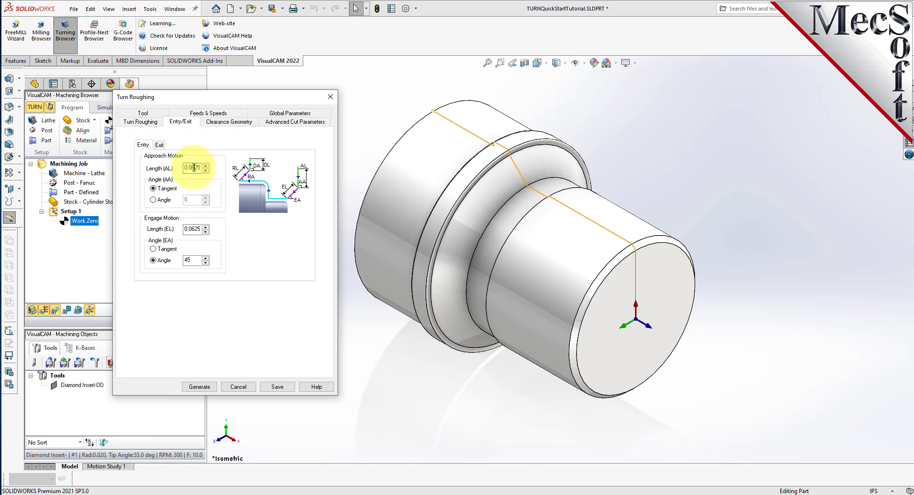
pyautogui.doubleClick(194, 168)
pyautogui.write('0.025')
pyautogui.click(194, 229)
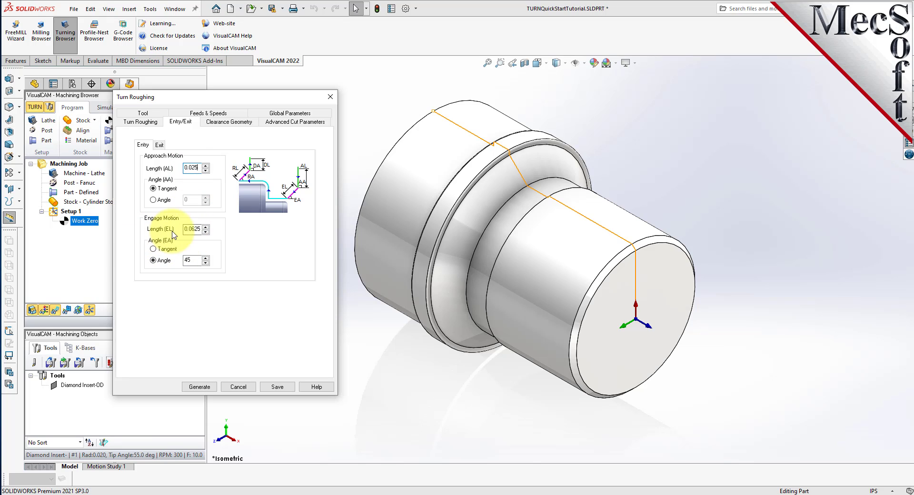
pyautogui.doubleClick(195, 229)
pyautogui.write('0')
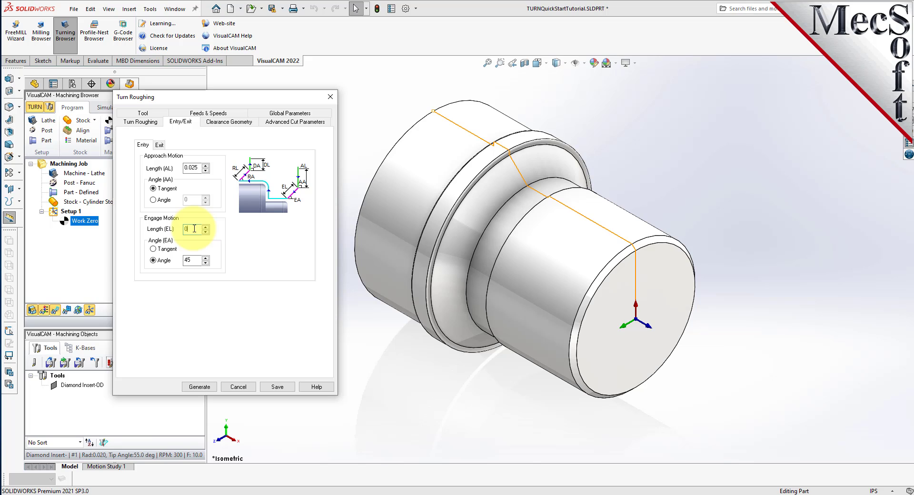
pyautogui.write('.025')
# Step: Set the exit's retract and depart motion lengths to 0.025 and generate the roughing toolpath
pyautogui.click(159, 145)
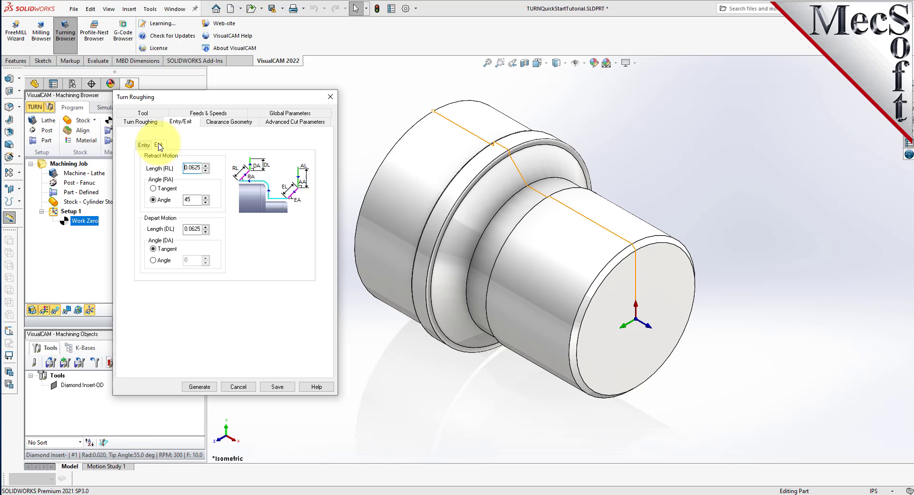
pyautogui.doubleClick(194, 168)
pyautogui.write('0.')
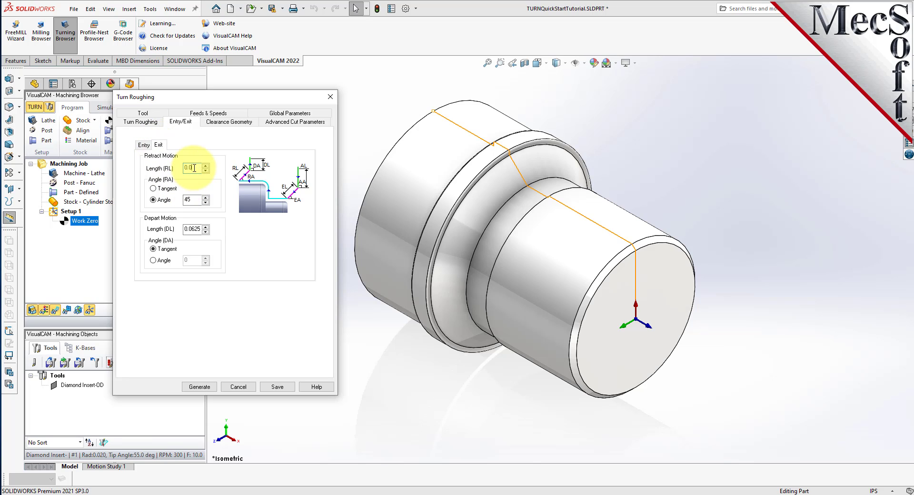
pyautogui.write('025')
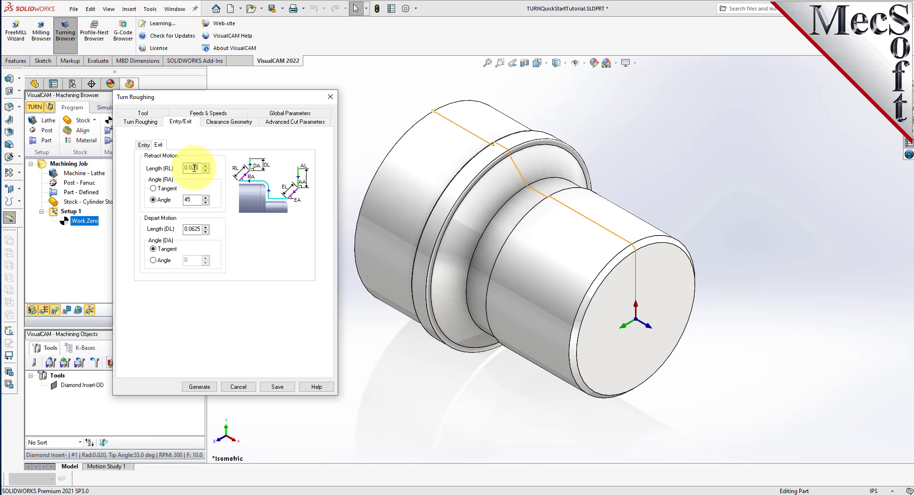
pyautogui.doubleClick(194, 229)
pyautogui.write('0')
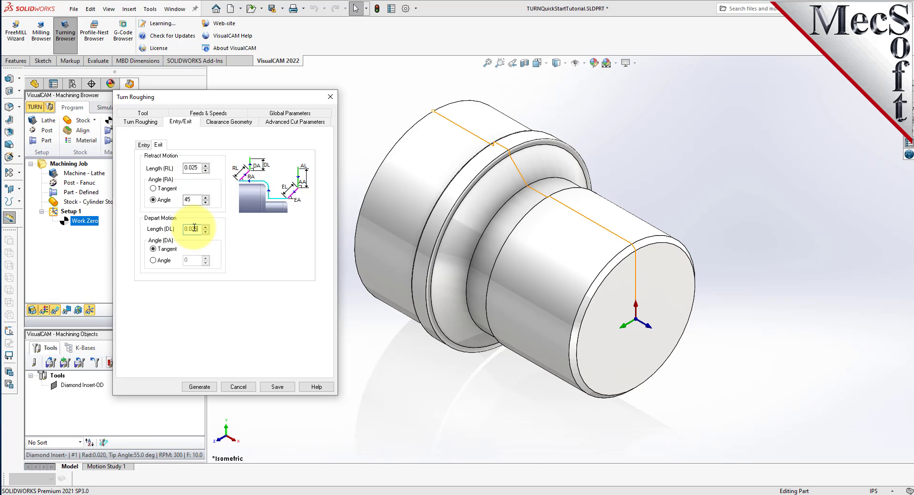
pyautogui.write('.025')
pyautogui.click(199, 387)
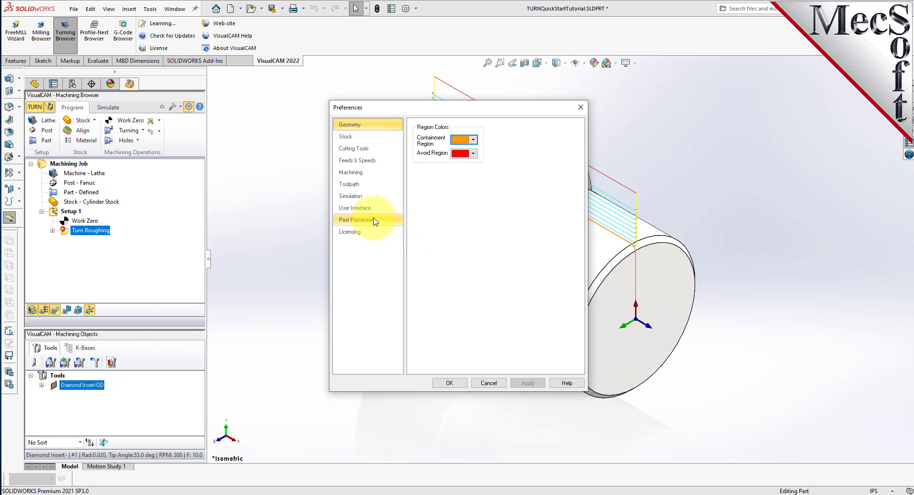
# Step: Set the toolpath display thickness to 2 in the preferences
pyautogui.click(366, 184)
pyautogui.doubleClick(518, 275)
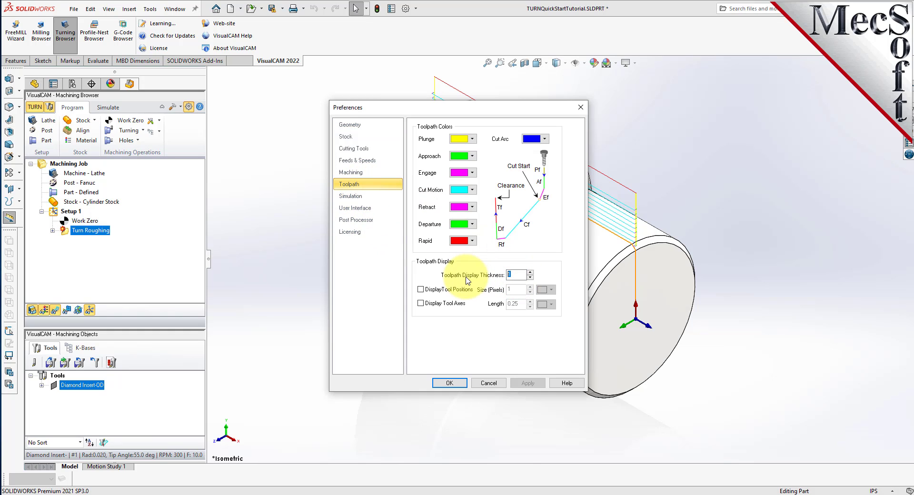
pyautogui.write('2')
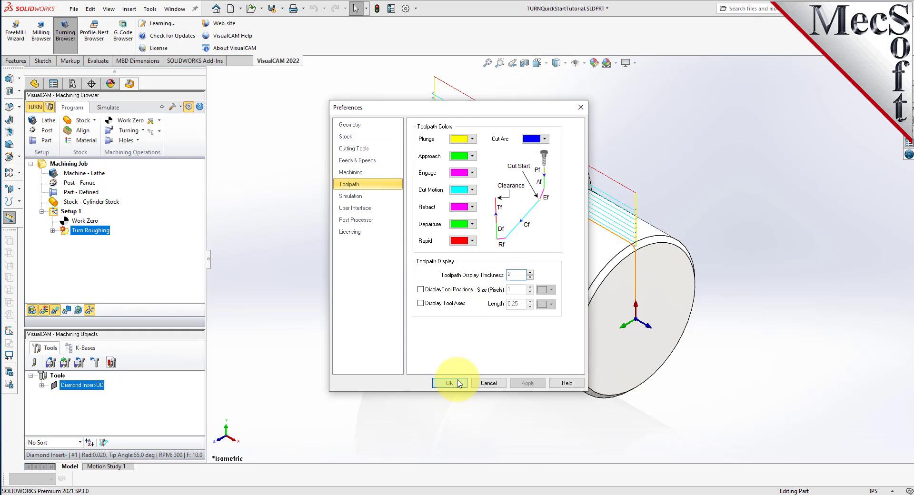
pyautogui.click(451, 382)
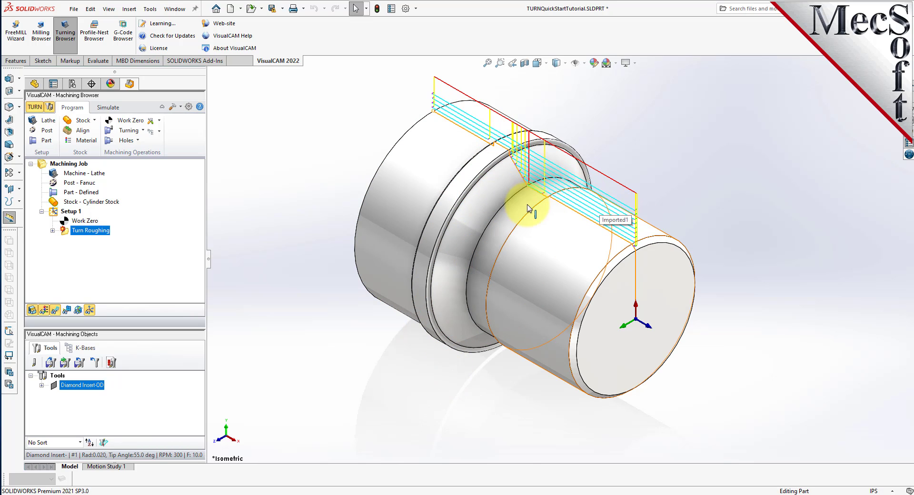
# Step: Toggle the toolpath visibility off and back on to compare the roughing display
pyautogui.click(56, 312)
pyautogui.click(55, 312)
pyautogui.click(56, 312)
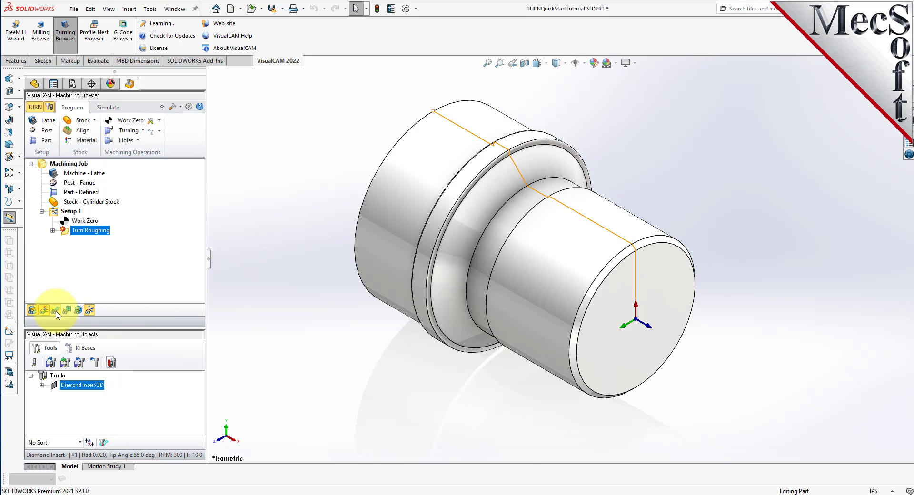
pyautogui.click(55, 312)
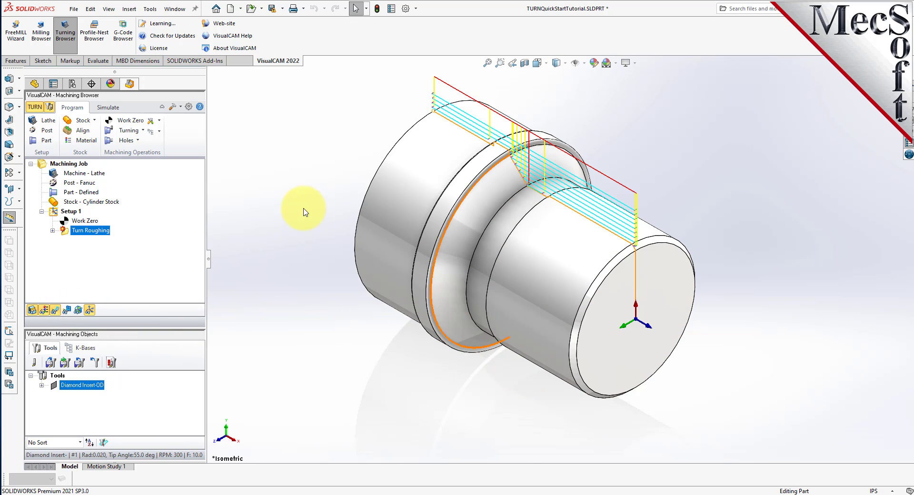
# Step: Set the simulation display mode to 3 Quarter and the simulation accuracy to Fine
pyautogui.click(113, 108)
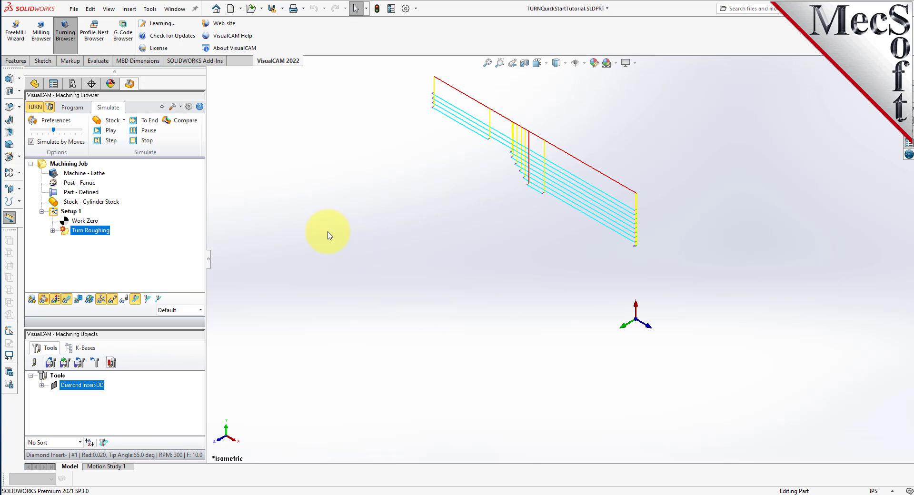
pyautogui.click(57, 120)
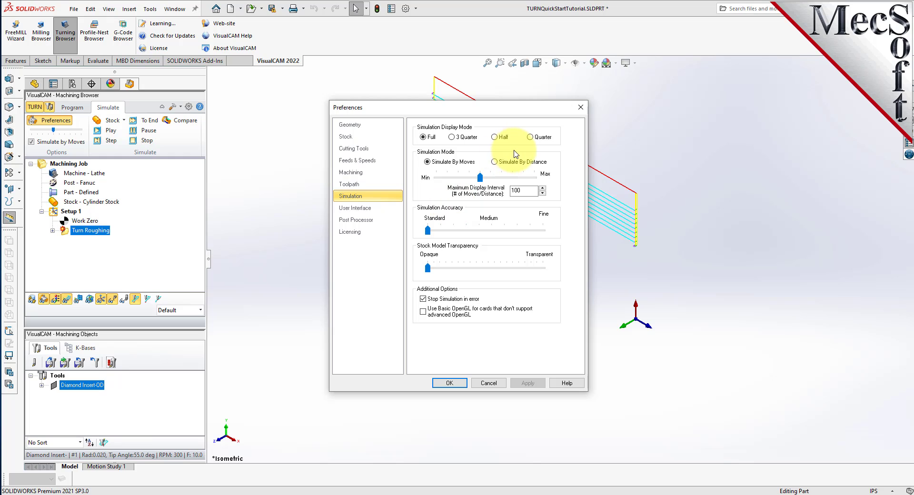
pyautogui.click(451, 138)
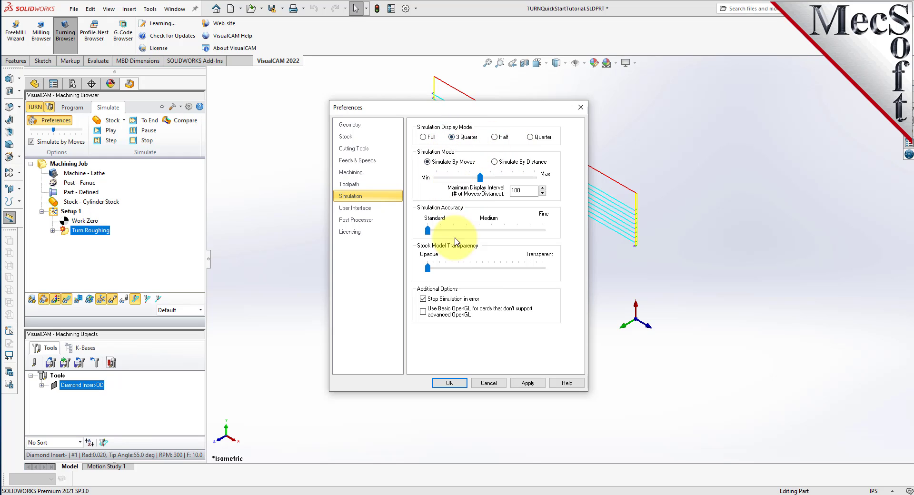
pyautogui.moveTo(427, 230); pyautogui.dragTo(544, 231)
pyautogui.click(461, 385)
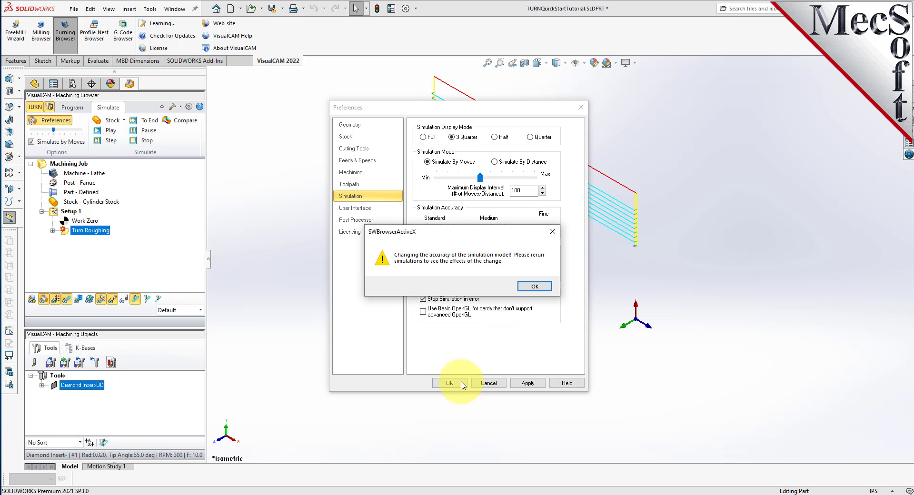
pyautogui.click(535, 286)
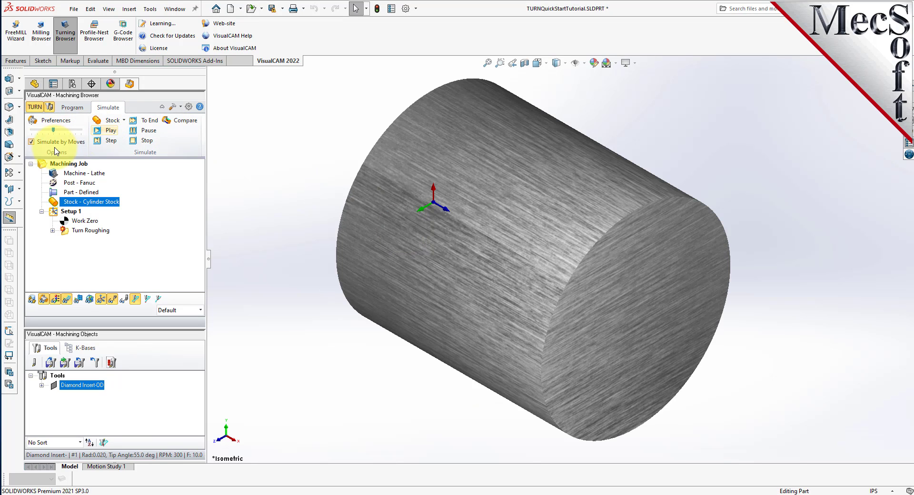
# Step: Turn off Simulate by Moves and play the material removal simulation of the Turn Roughing operation
pyautogui.click(31, 142)
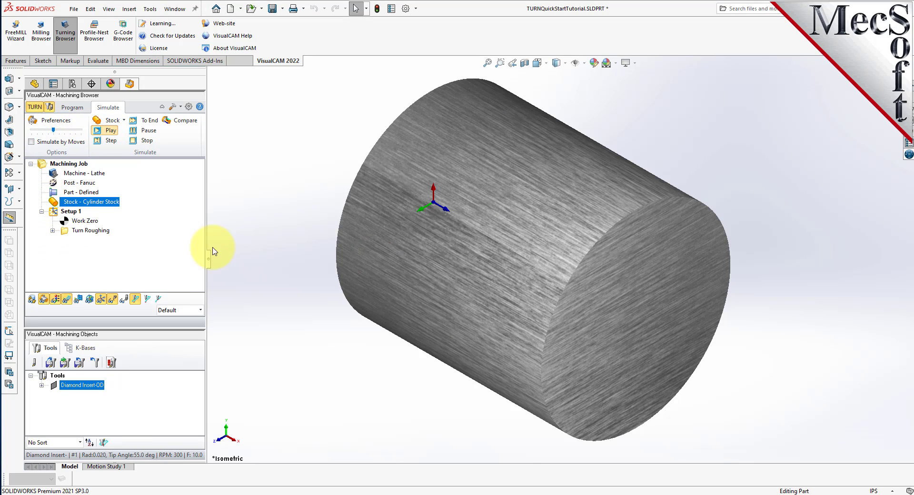
pyautogui.click(90, 231)
pyautogui.click(112, 132)
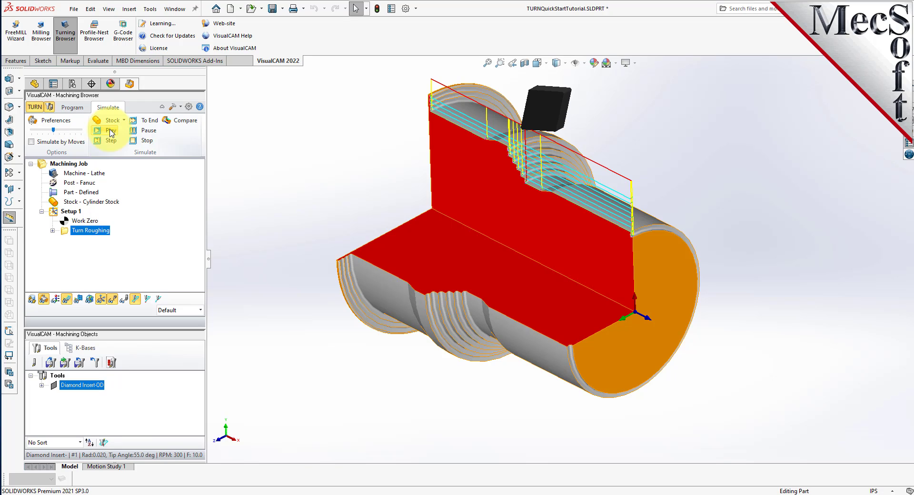
pyautogui.click(544, 245)
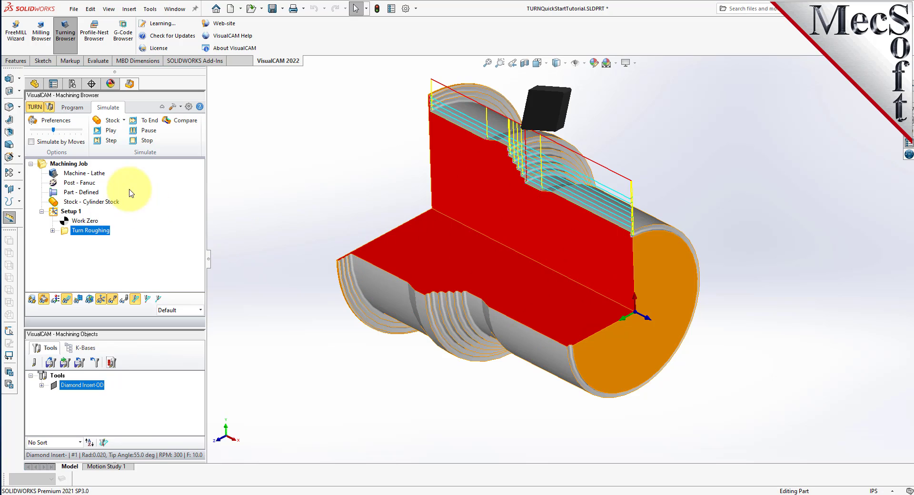
pyautogui.click(110, 130)
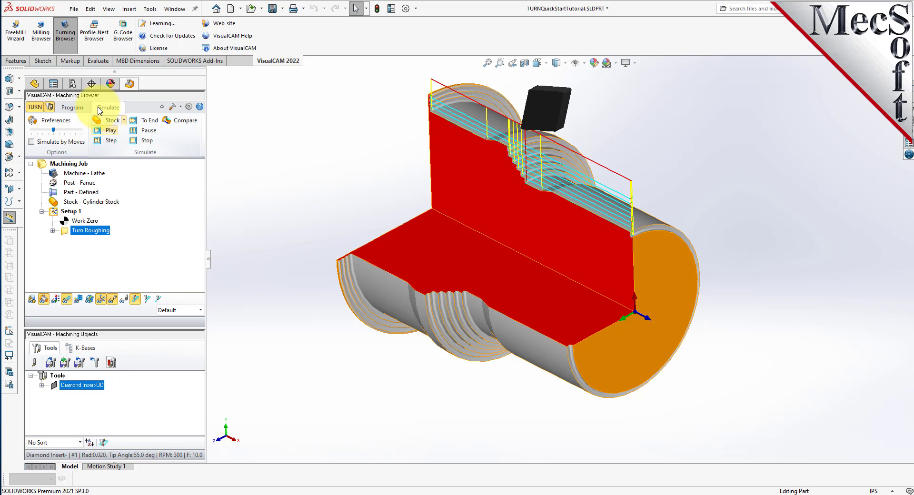
# Step: Create a turning Finishing operation with the Diamond Insert-OD tool and review its feeds and speeds
pyautogui.click(72, 107)
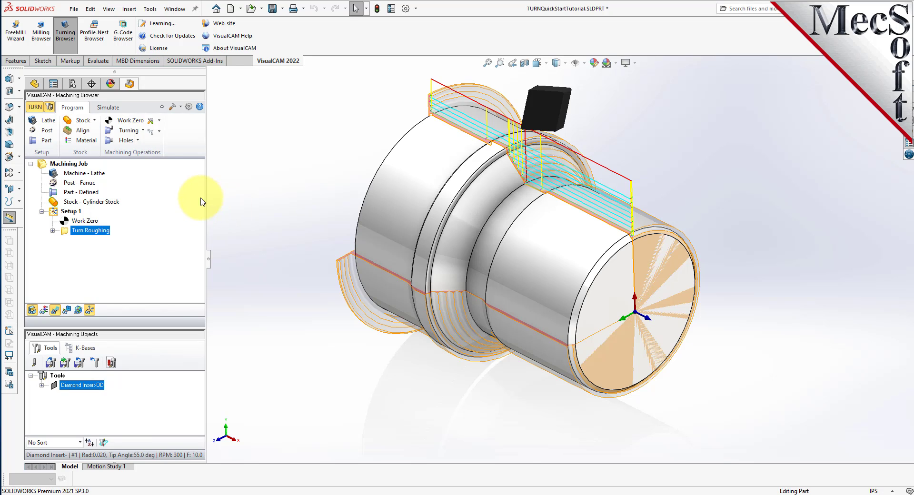
pyautogui.click(128, 131)
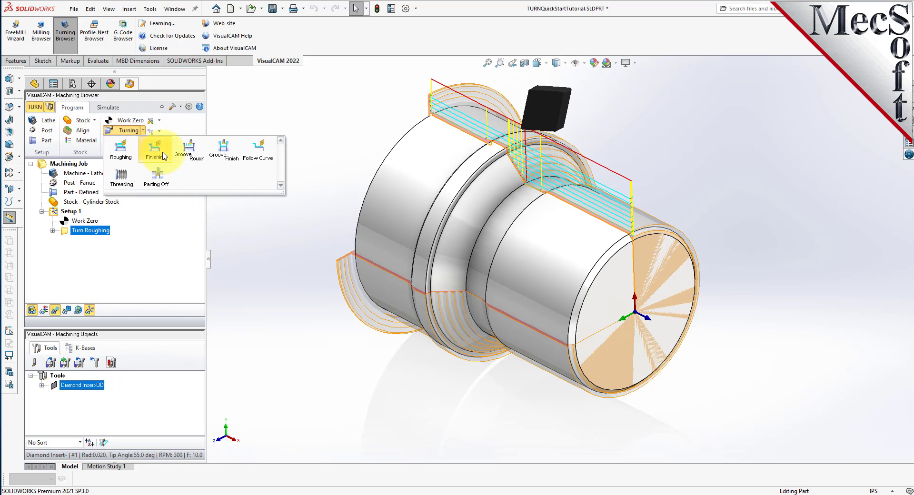
pyautogui.click(156, 151)
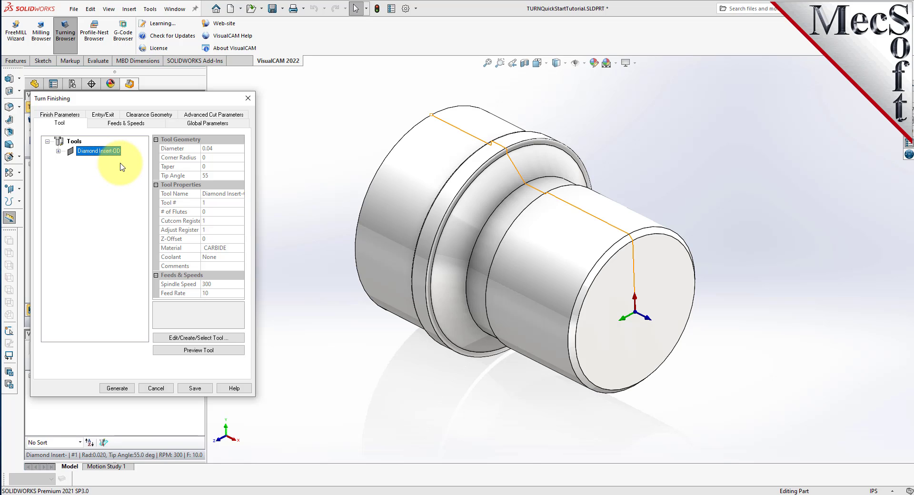
pyautogui.click(130, 123)
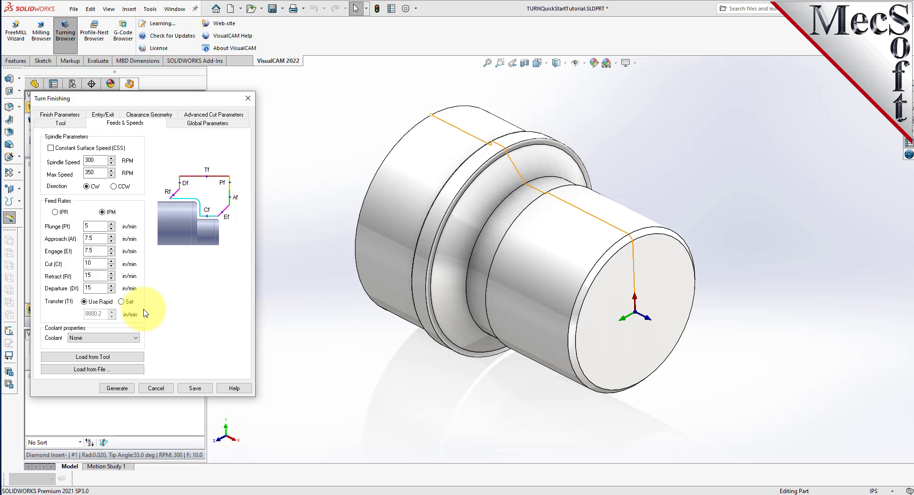
# Step: Set the finishing operation's cut transfer to Clearance Plane and choose the Outer Diameter approach with 0 stock
pyautogui.click(154, 116)
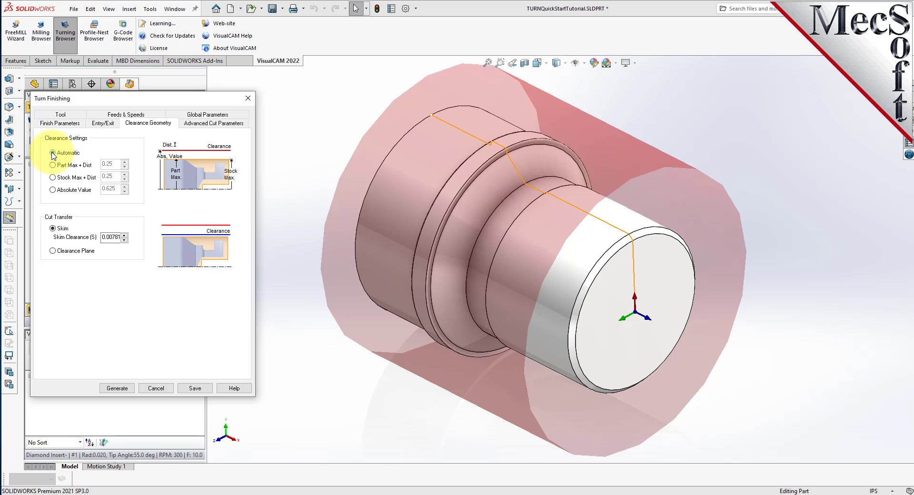
pyautogui.click(53, 251)
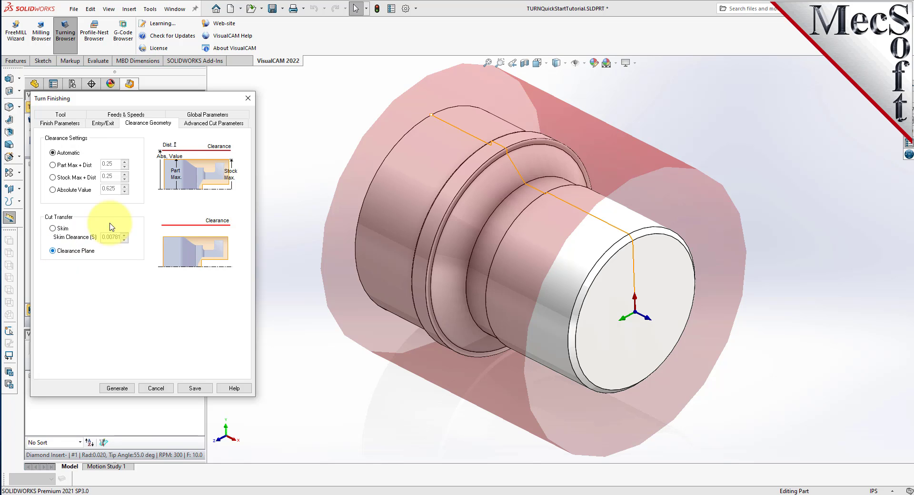
pyautogui.click(213, 116)
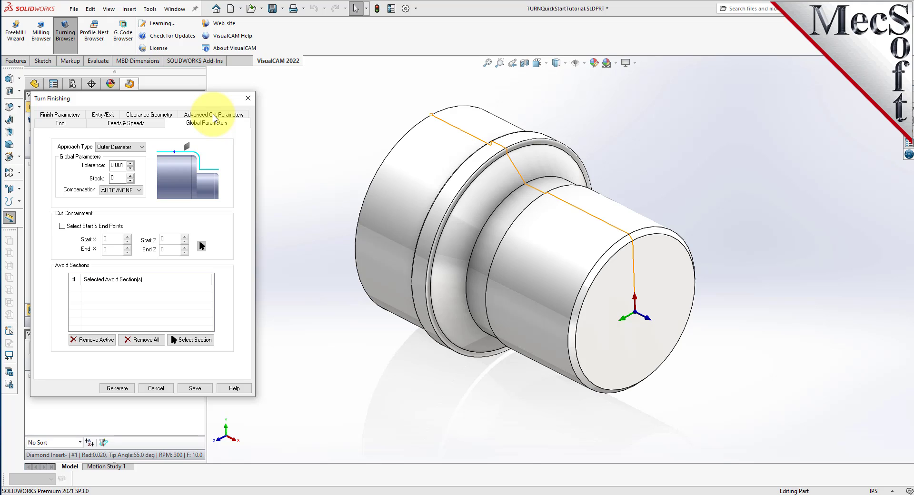
pyautogui.click(122, 147)
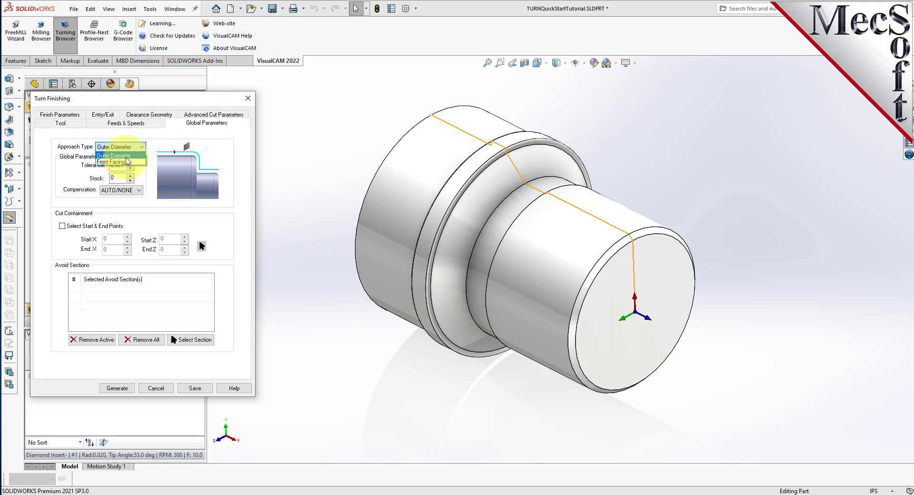
pyautogui.click(123, 156)
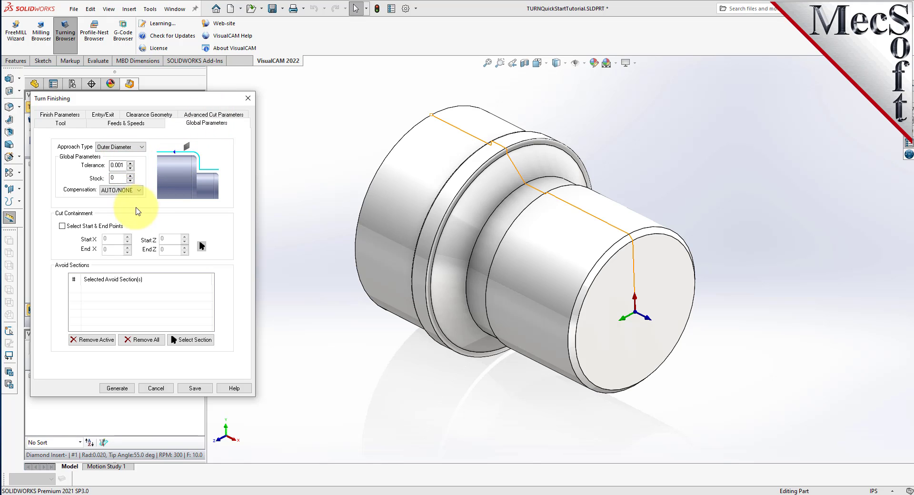
pyautogui.doubleClick(120, 180)
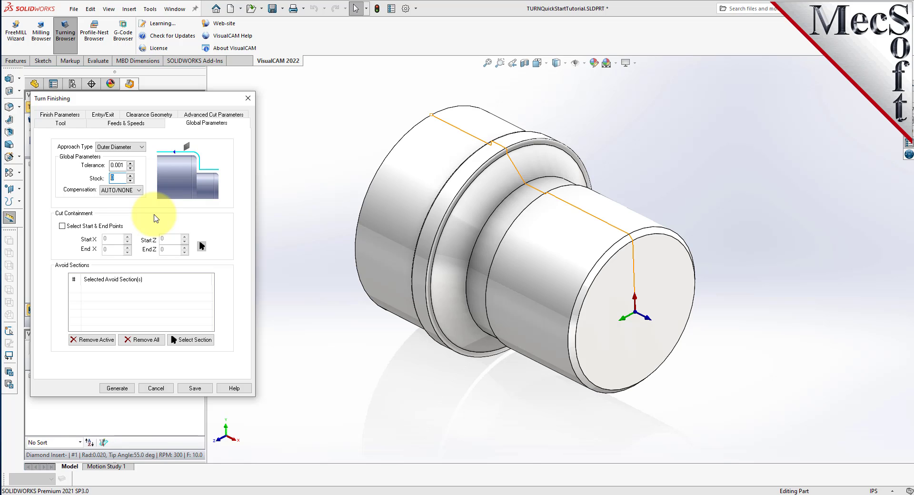
# Step: Enable start and end point cut containment, picking the front face's outer corner as start and the profile's rear end as end
pyautogui.click(62, 227)
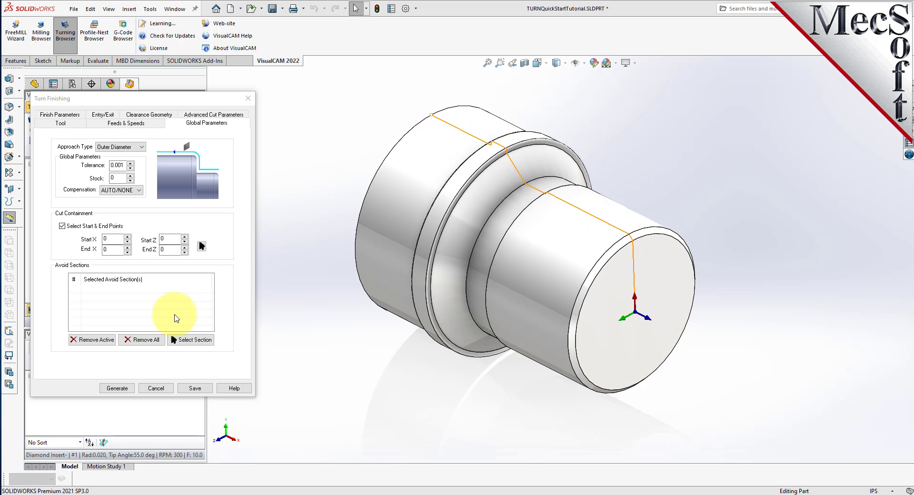
pyautogui.click(202, 246)
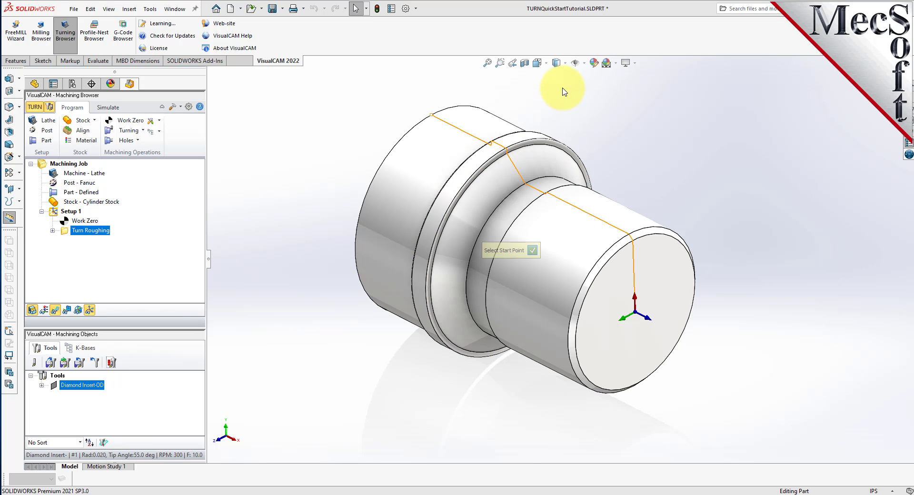
pyautogui.click(548, 64)
pyautogui.click(551, 105)
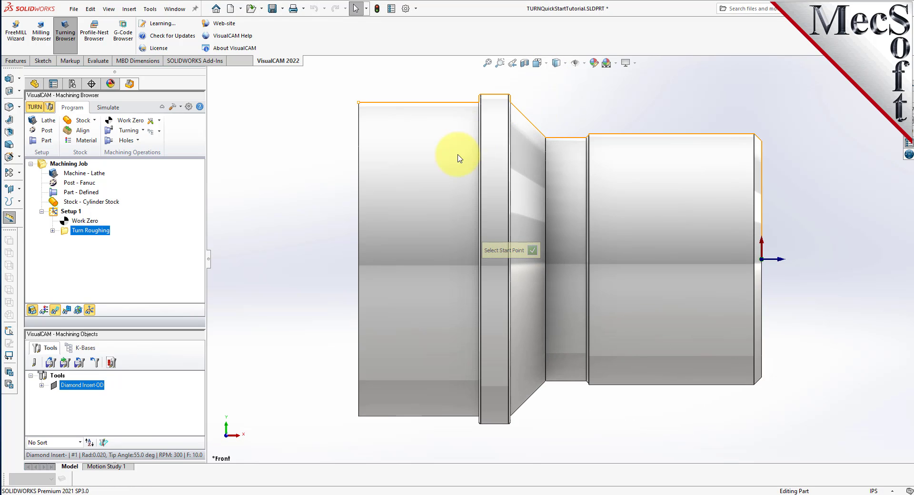
pyautogui.click(762, 145)
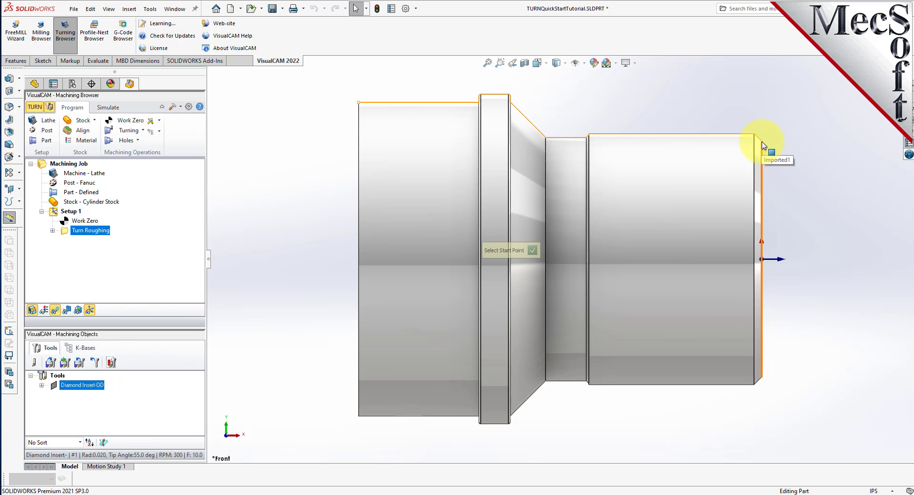
pyautogui.click(358, 102)
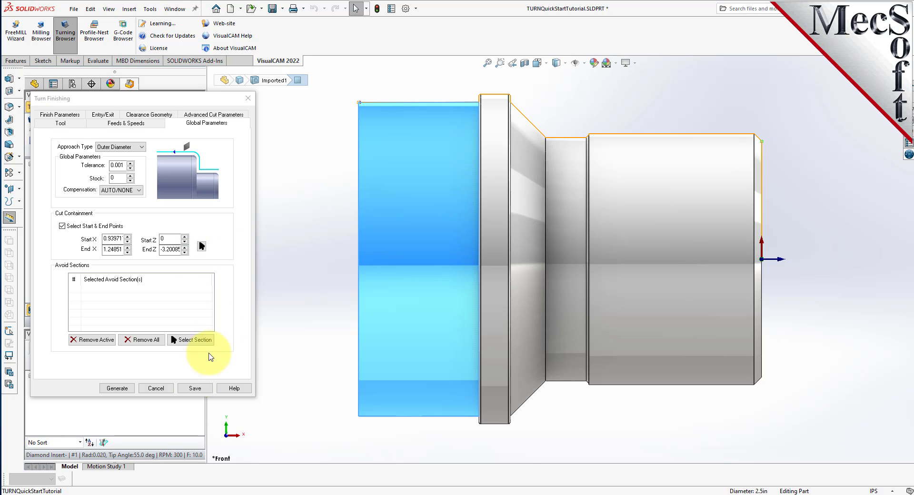
# Step: Generate the Turn Finishing toolpath and inspect it on the part in front and isometric views
pyautogui.click(118, 388)
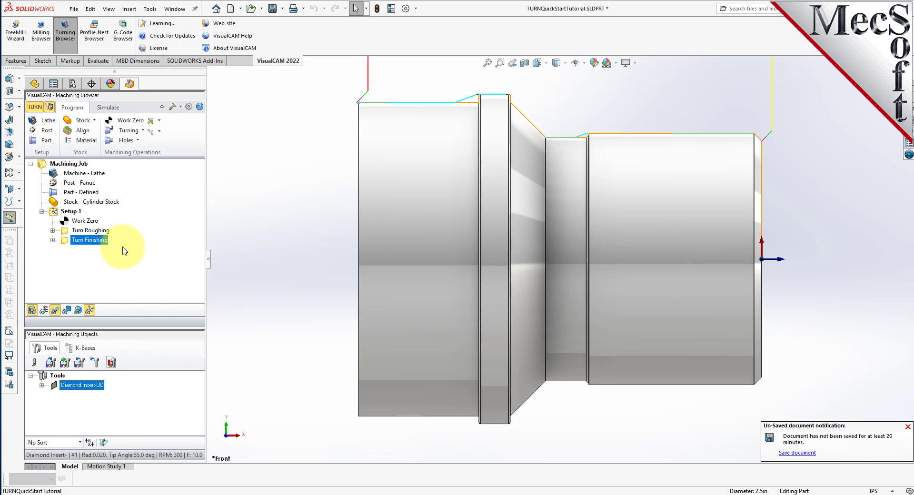
pyautogui.scroll(-3, 547, 312)
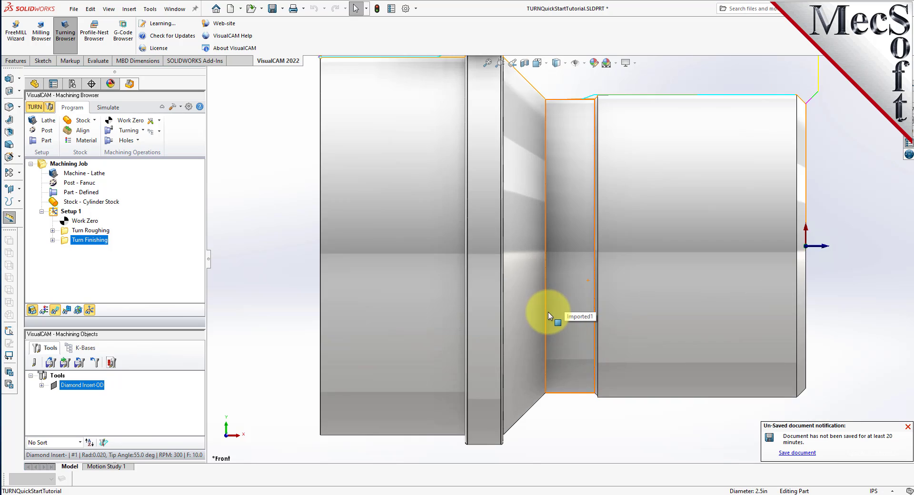
pyautogui.scroll(5, 536, 329)
pyautogui.scroll(-1, 612, 174)
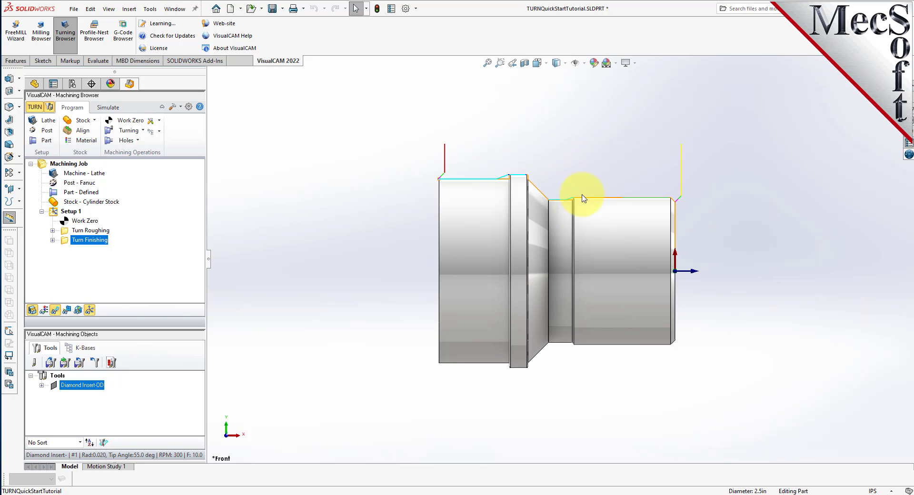
pyautogui.click(538, 63)
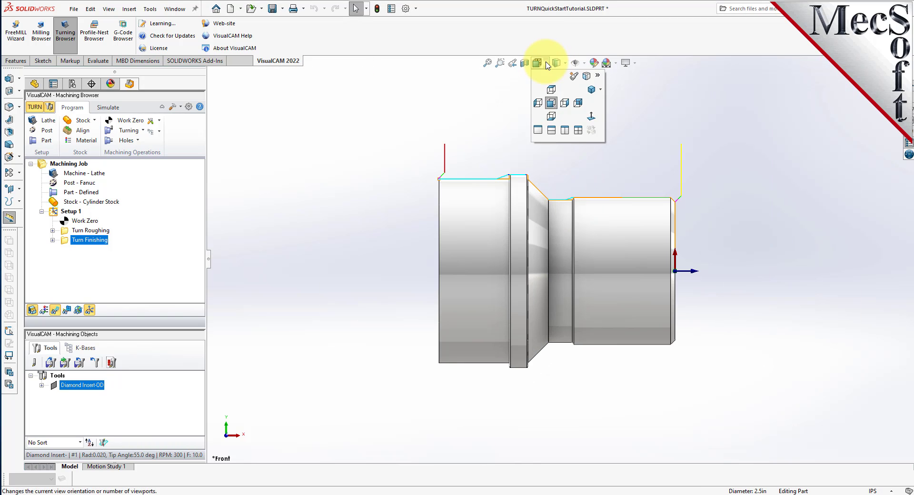
pyautogui.click(591, 89)
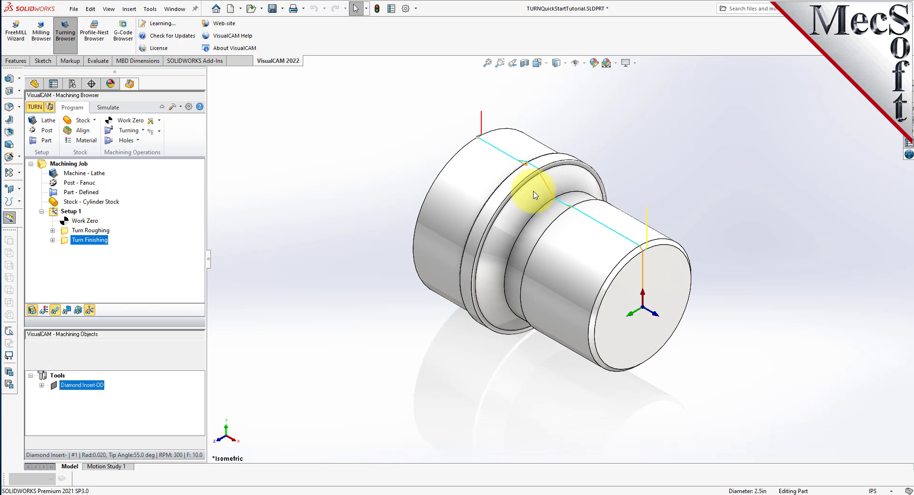
# Step: Play the material removal simulation of the Turn Finishing operation and examine the cut stock up close
pyautogui.click(109, 108)
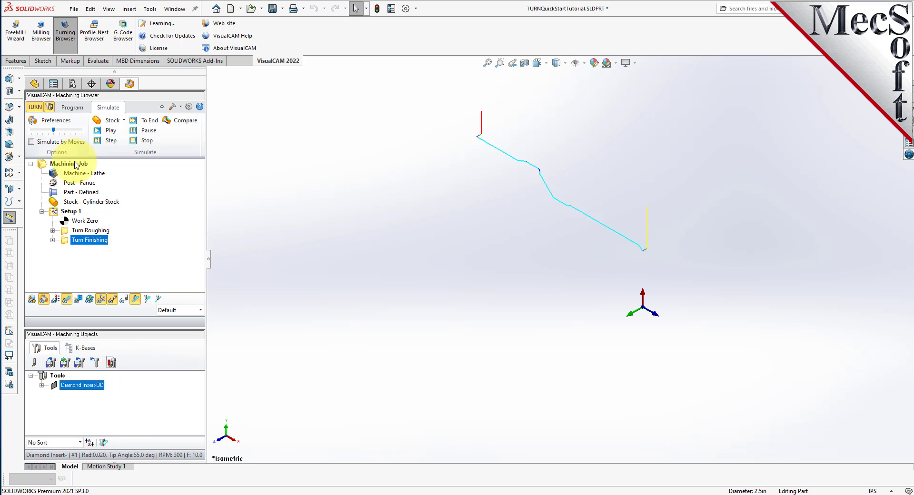
pyautogui.click(110, 130)
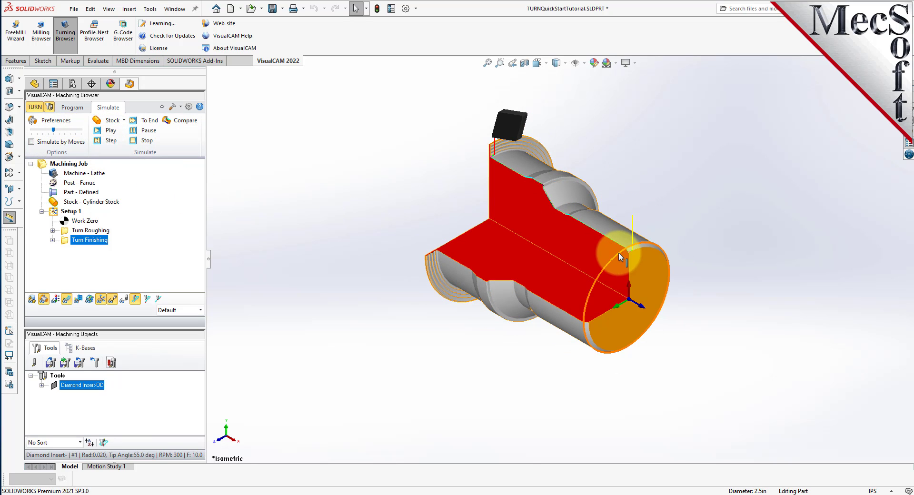
pyautogui.scroll(-2, 590, 188)
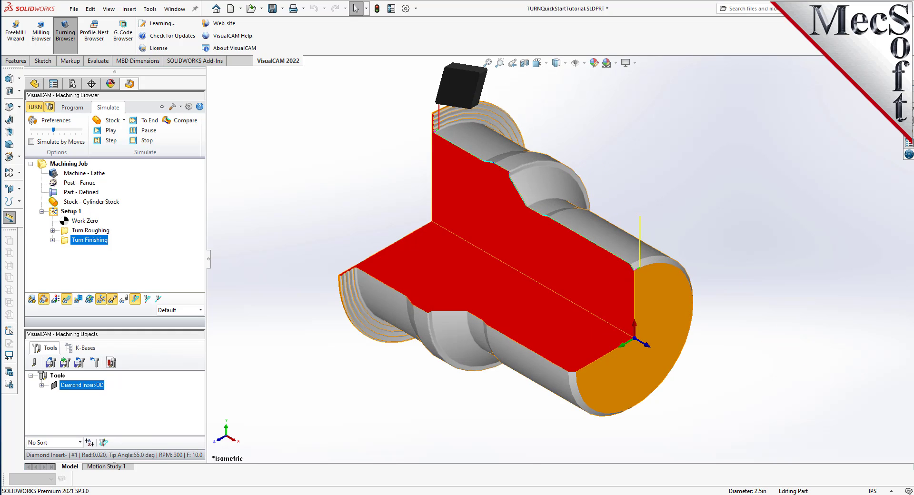
# Step: Lower the simulation speed and replay the Turn Finishing simulation
pyautogui.click(112, 133)
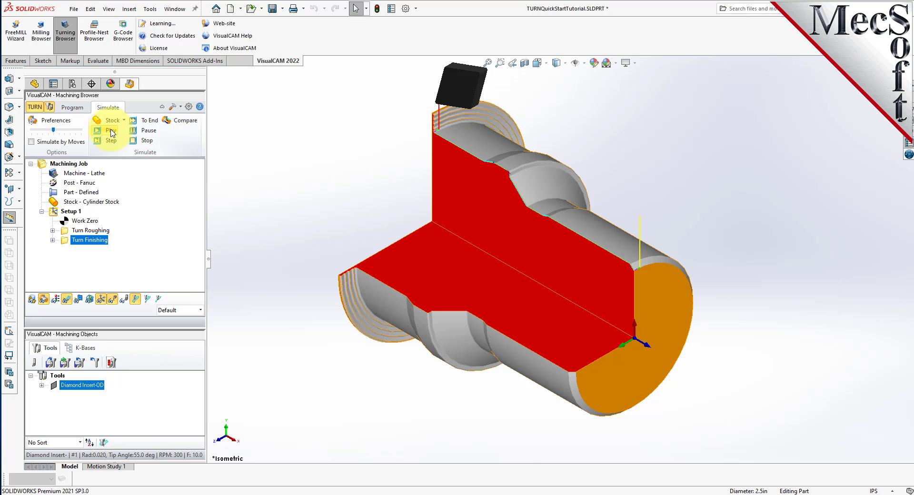
pyautogui.moveTo(53, 129); pyautogui.dragTo(38, 131)
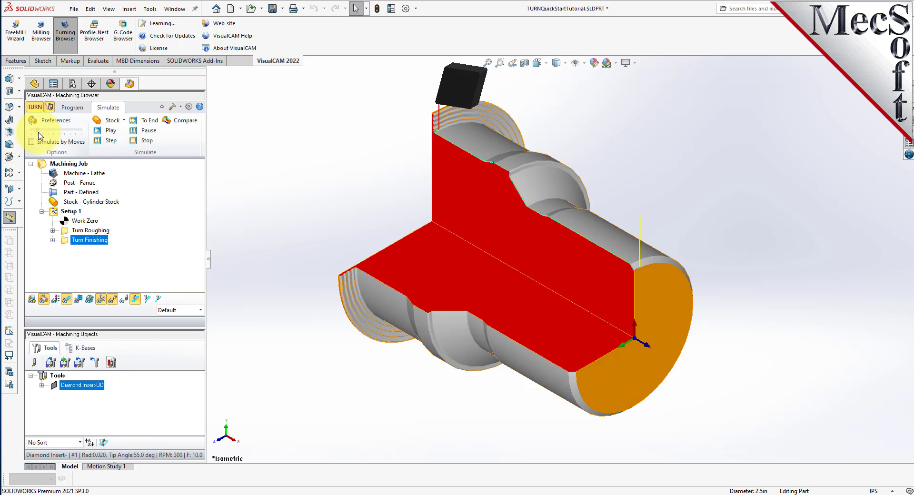
pyautogui.click(109, 132)
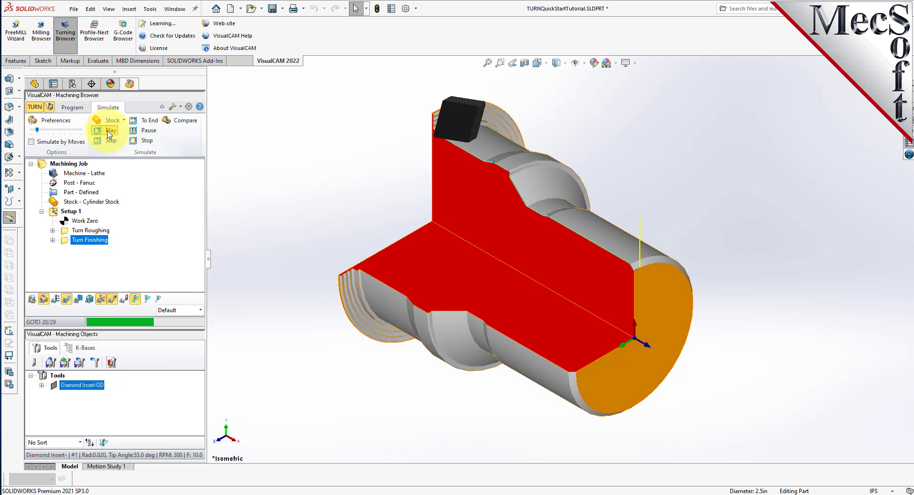
# Step: Return to programming the job and hide the stock model so only the part and toolpath are displayed
pyautogui.click(55, 299)
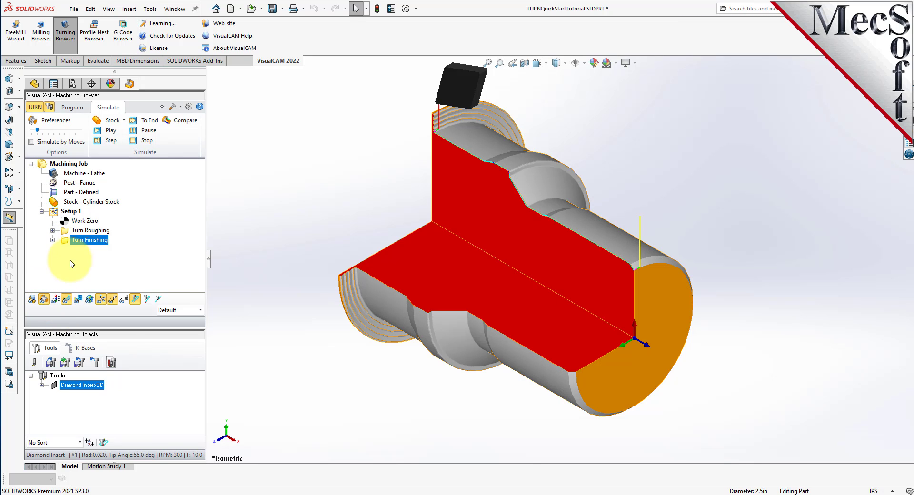
pyautogui.click(80, 108)
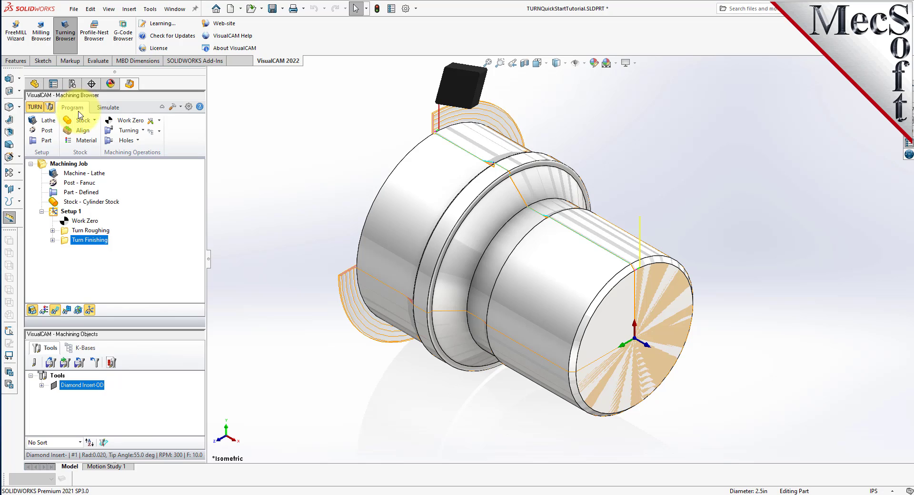
pyautogui.click(31, 310)
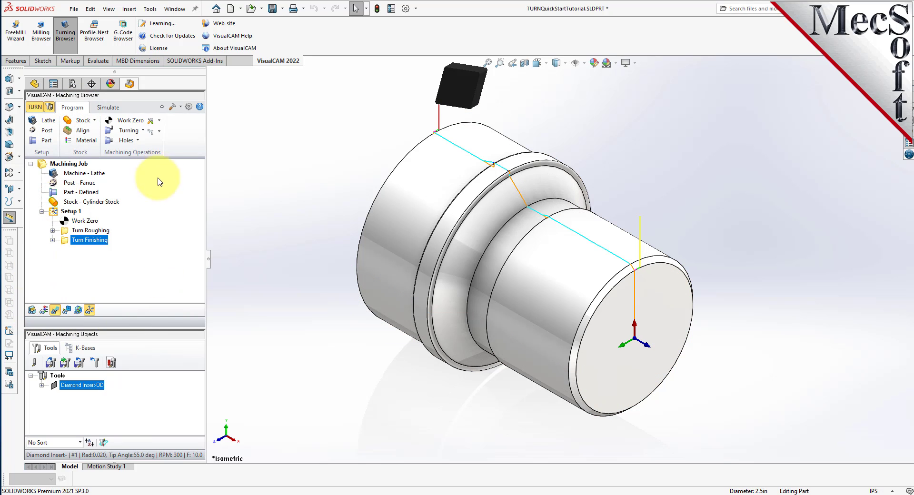
# Step: Post Setup 1 with the Fanuc post to the file TURNQuickStartTutorial_Setup 1.nc in the QuickStart folder
pyautogui.click(71, 212)
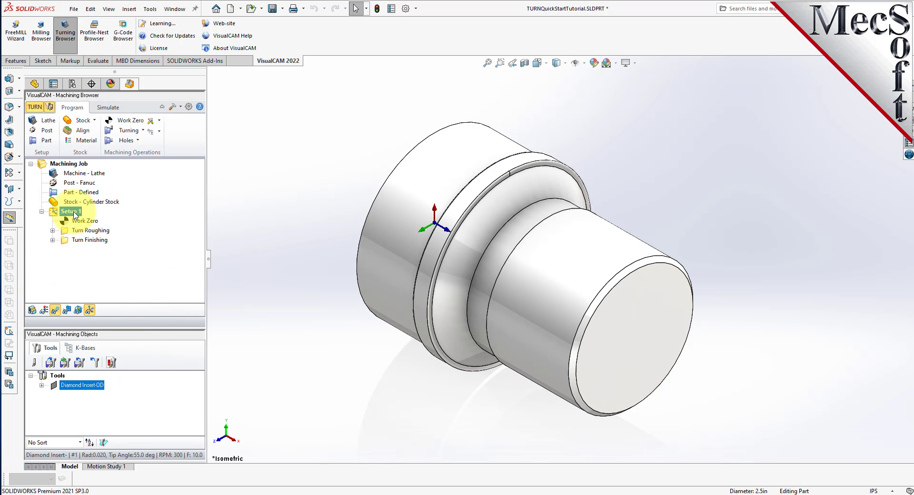
pyautogui.rightClick(72, 219)
pyautogui.click(123, 234)
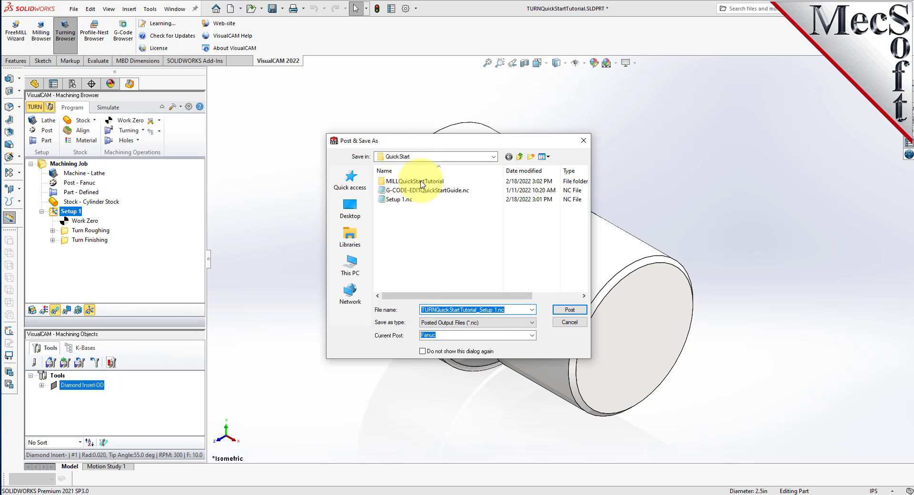
pyautogui.click(570, 309)
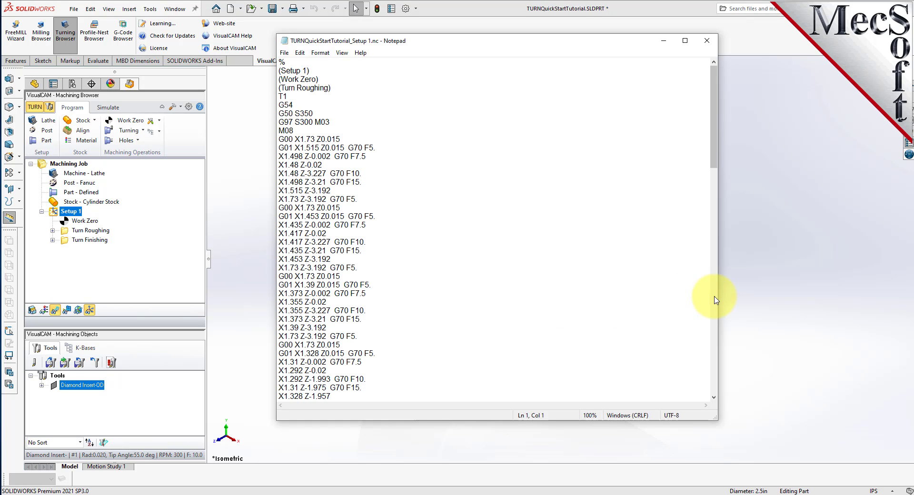
# Step: Resize and reposition the Notepad window to review the posted G-code, and close it
pyautogui.moveTo(717, 298); pyautogui.dragTo(471, 297)
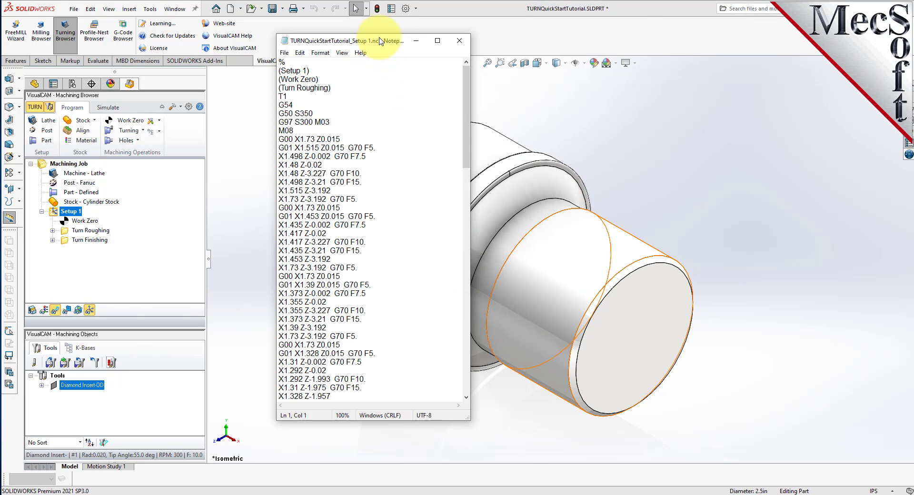
pyautogui.moveTo(379, 34); pyautogui.dragTo(379, 153)
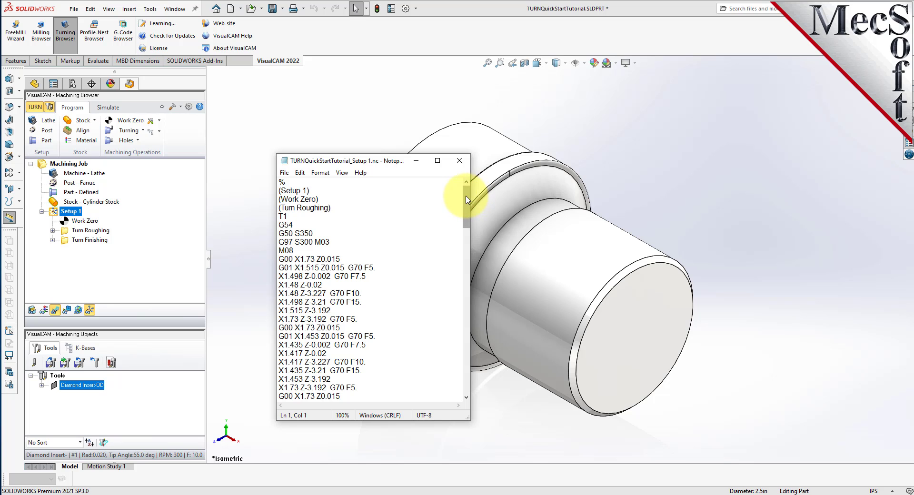
pyautogui.moveTo(466, 201)
pyautogui.mouseDown()
pyautogui.moveTo(455, 364)
pyautogui.moveTo(458, 190)
pyautogui.mouseUp()
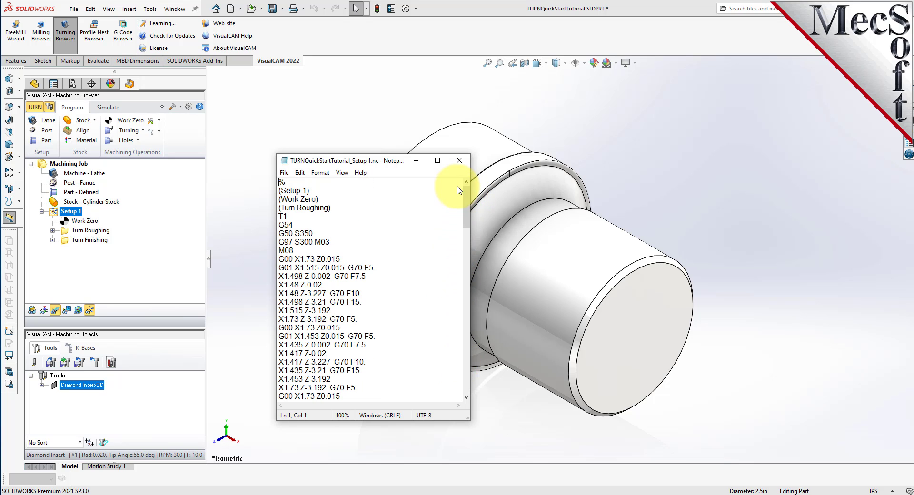
pyautogui.click(460, 160)
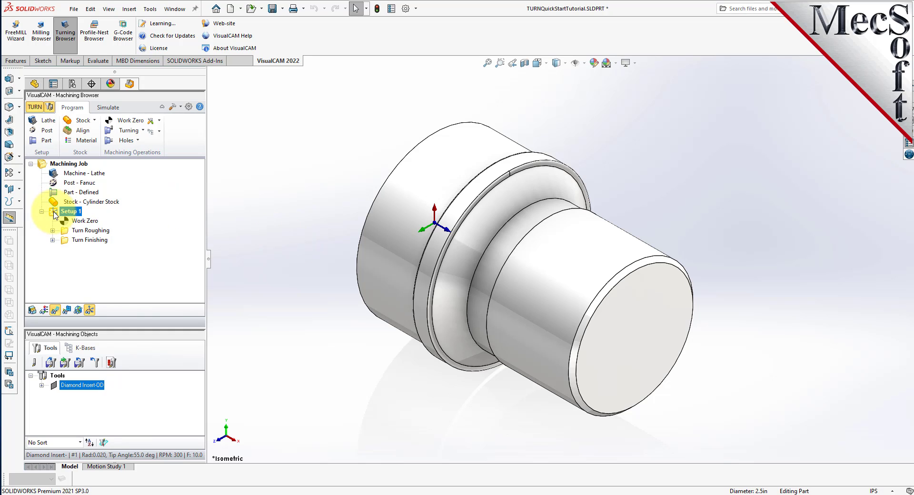
# Step: Open the machining operations information for Setup 1 and review the Turn Roughing entry
pyautogui.rightClick(70, 215)
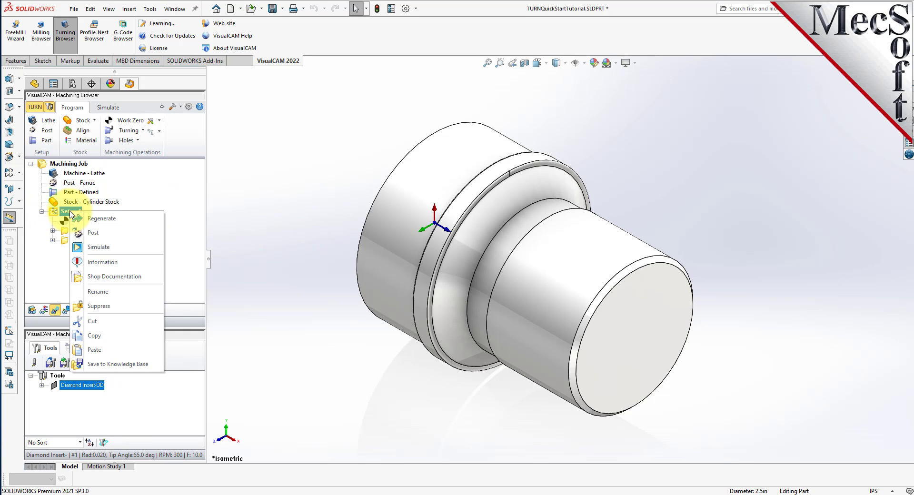
pyautogui.click(130, 263)
pyautogui.moveTo(172, 103); pyautogui.dragTo(442, 167)
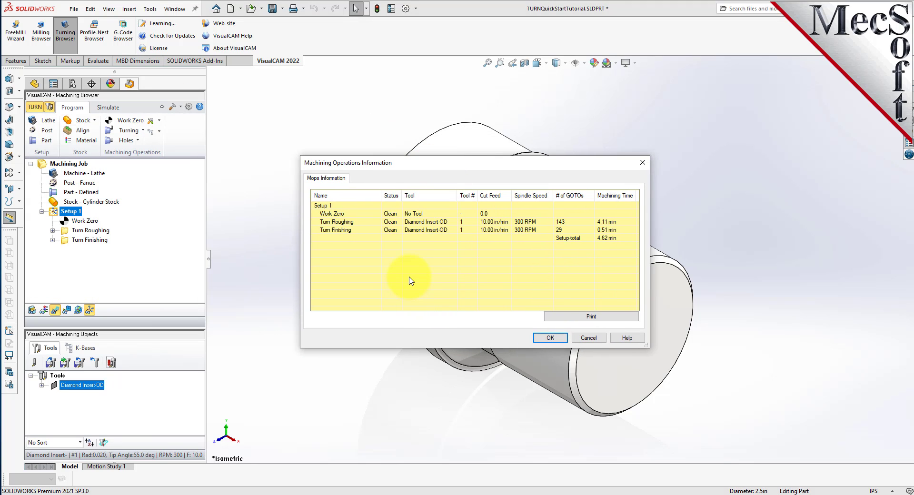
pyautogui.click(331, 222)
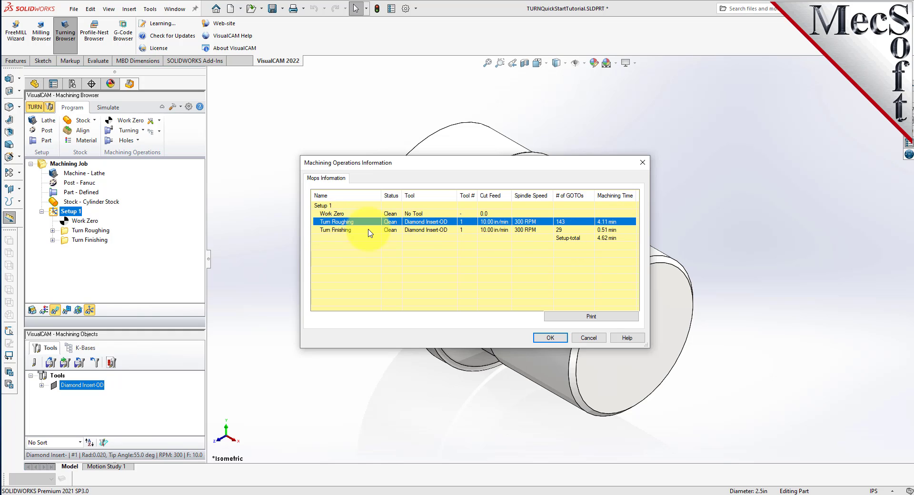
# Step: Review the Turn Finishing entry and the setup total in the machining operations information, and close it
pyautogui.click(335, 231)
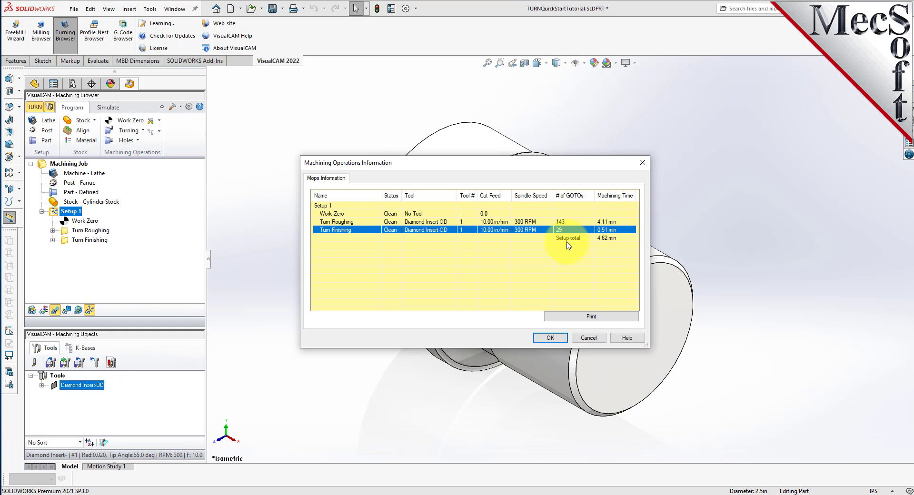
pyautogui.click(320, 241)
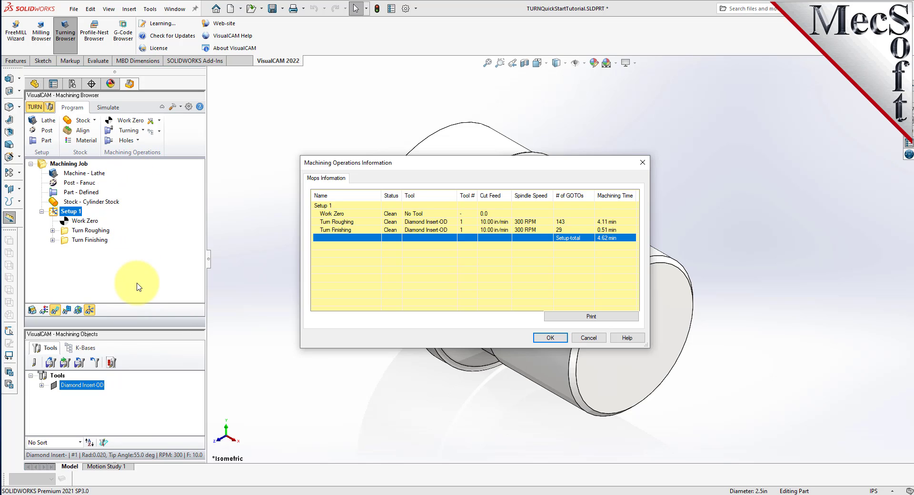
pyautogui.click(551, 338)
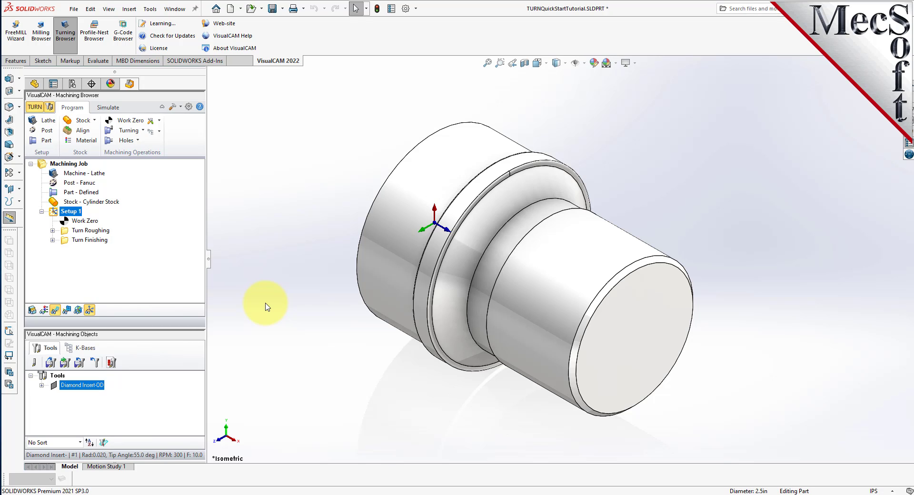
# Step: Generate shop documentation for Setup 1 with the Template1 output template, saved as TURNQuickStartTutorial in the QuickStart folder
pyautogui.rightClick(70, 216)
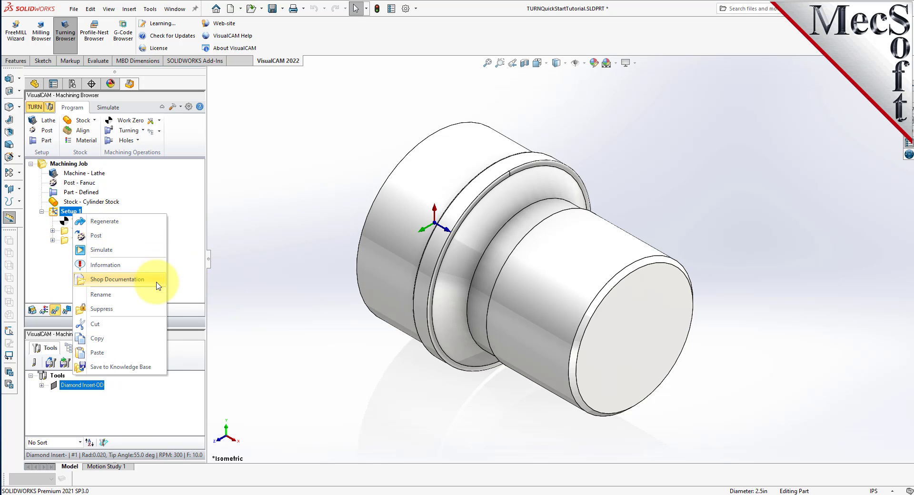
pyautogui.click(117, 280)
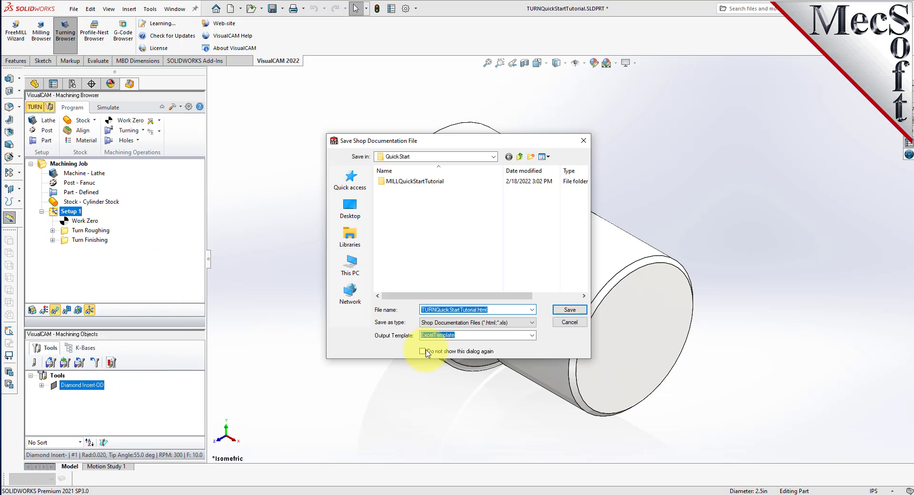
pyautogui.click(532, 335)
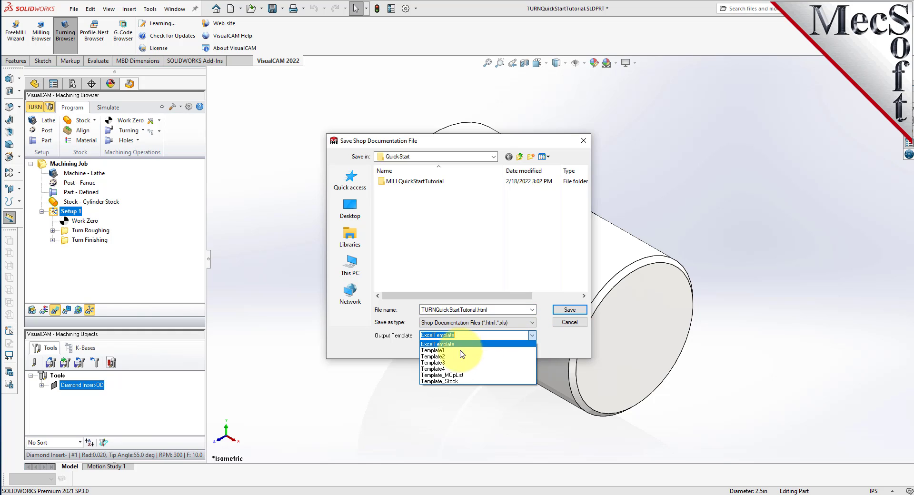
pyautogui.click(458, 352)
pyautogui.click(570, 310)
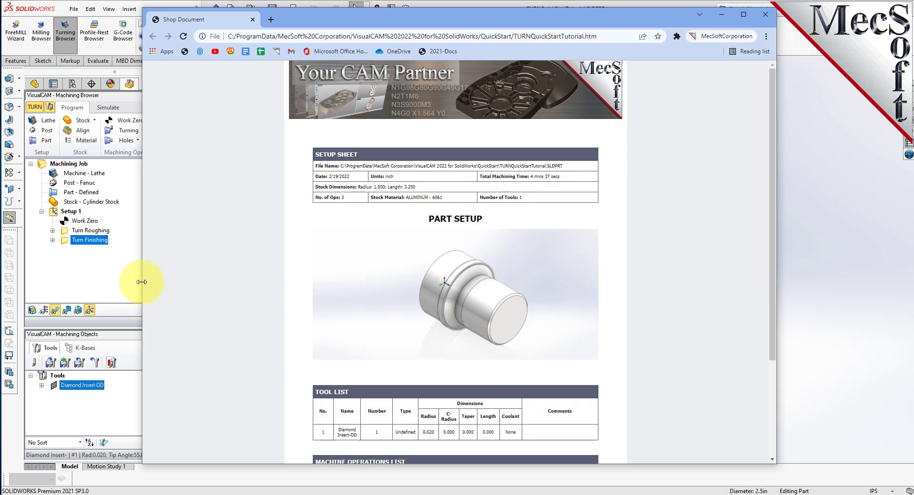
# Step: Narrow the browser window to uncover the machining job tree, and review the shop document's stock dimensions and machine operations list
pyautogui.moveTo(138, 285); pyautogui.dragTo(353, 292)
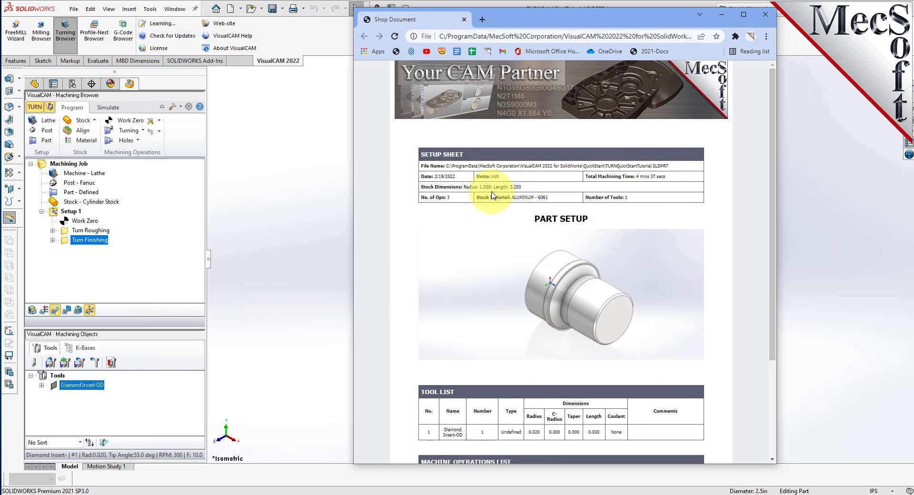
pyautogui.tripleClick(478, 187)
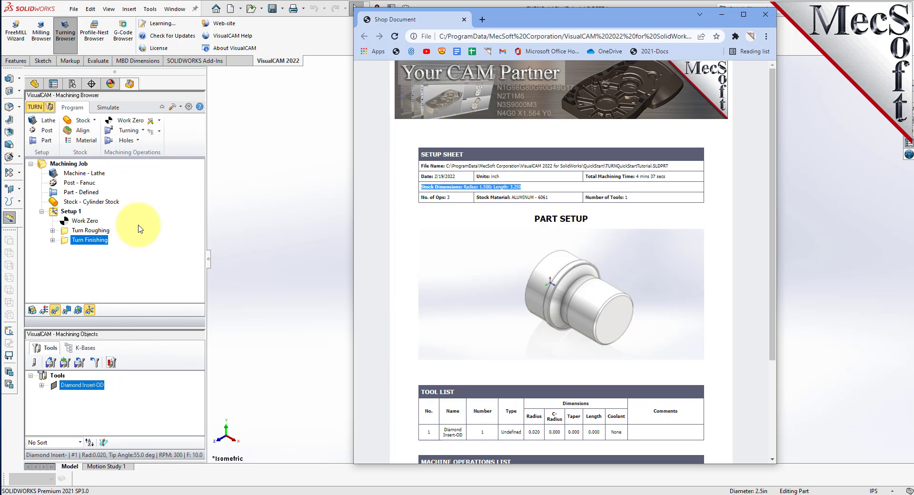
pyautogui.scroll(-3, 648, 202)
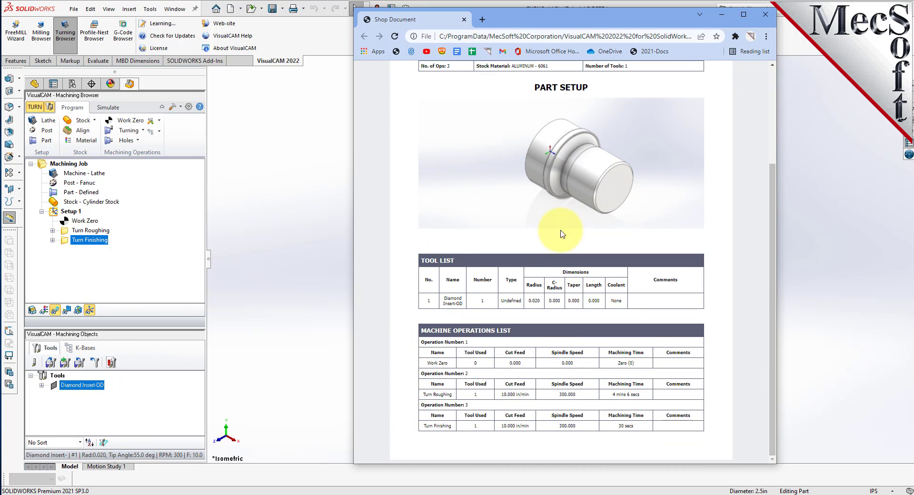
pyautogui.moveTo(519, 329); pyautogui.dragTo(411, 335)
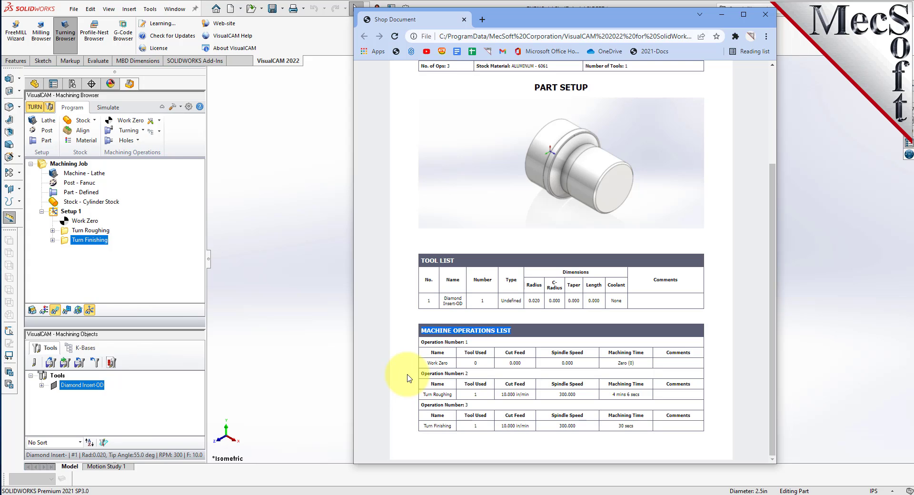